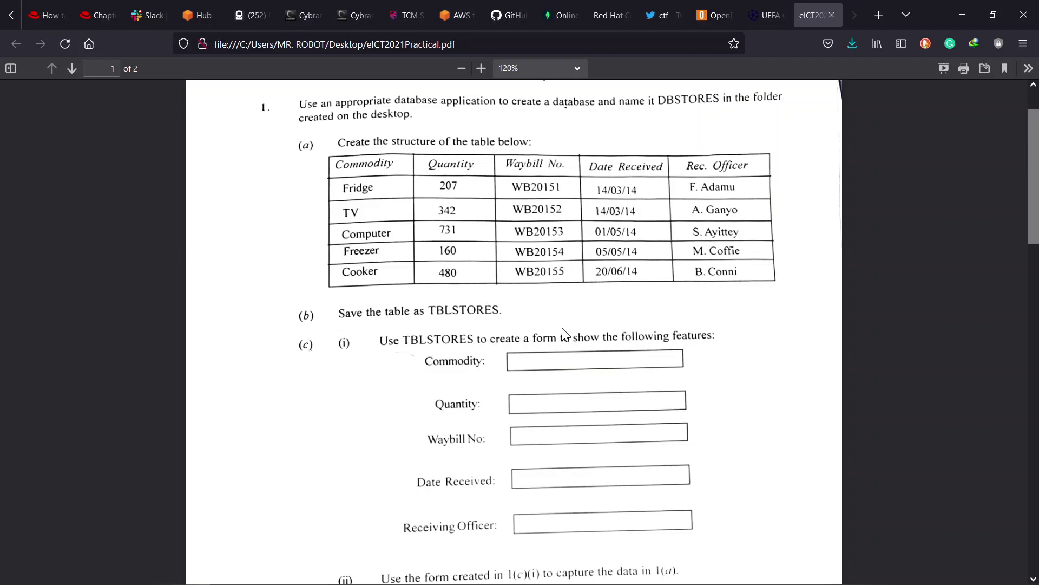
- Start a blank database and name its file DBSTORES
mouse_move(260, 582)
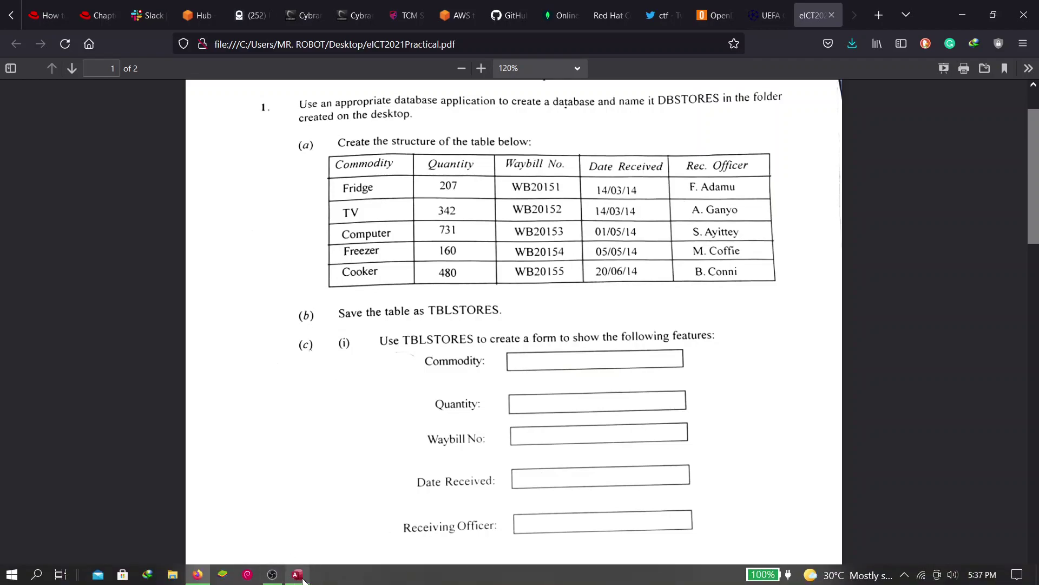
left_click(297, 574)
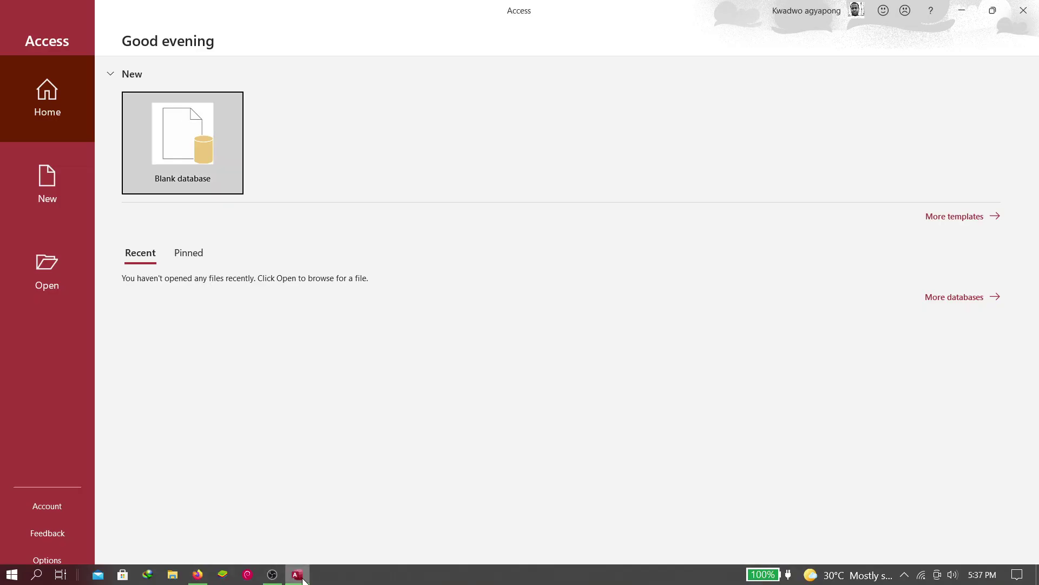
left_click(188, 138)
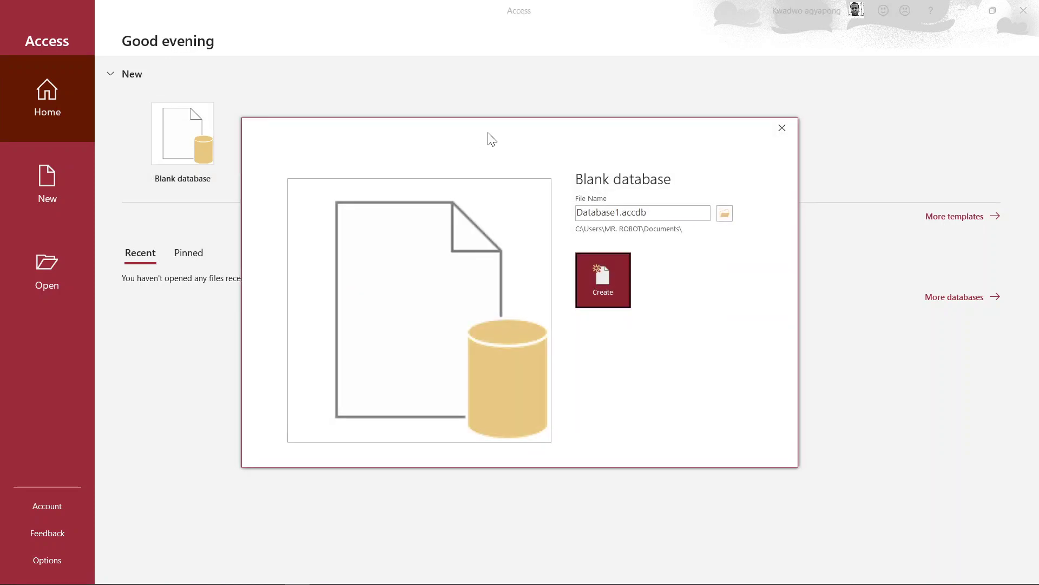
double_click(600, 217)
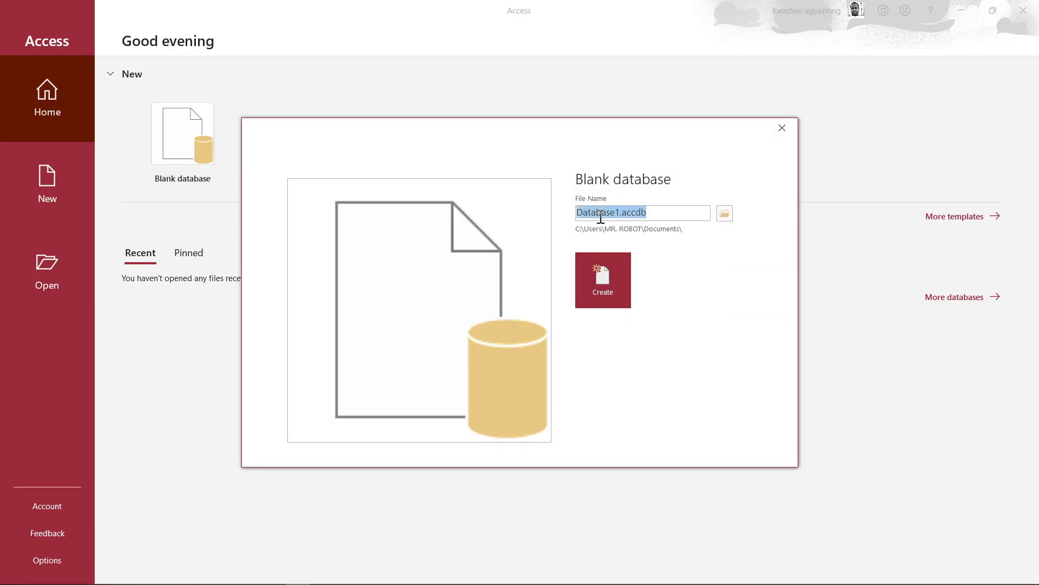
type("DB")
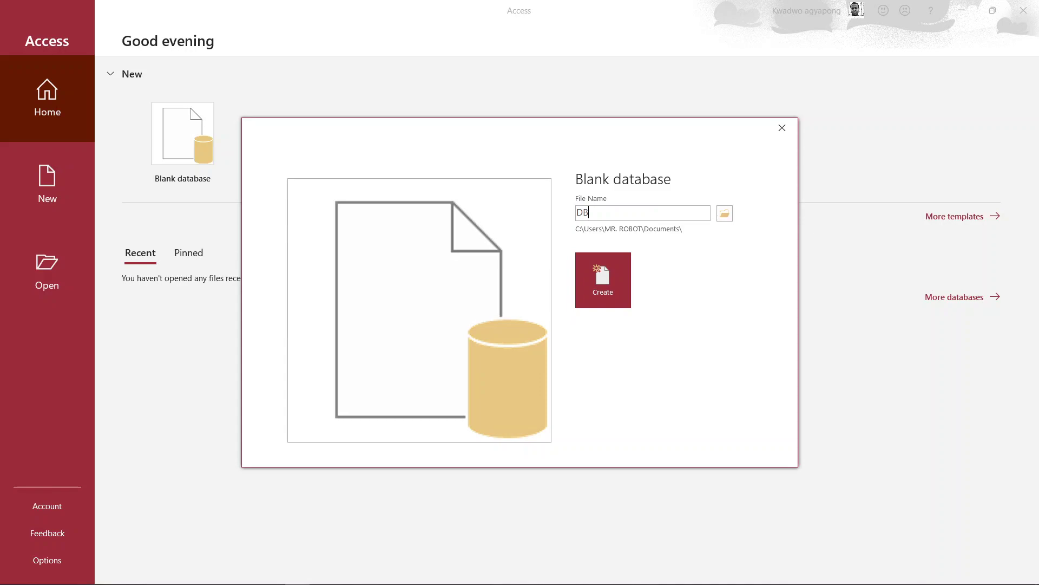
type("STAORES")
key("BackSpace")
key("BackSpace")
key("BackSpace")
key("BackSpace")
key("BackSpace")
type("ORES")
- Set the save location to a new Desktop folder named with the candidate's index number
left_click(727, 213)
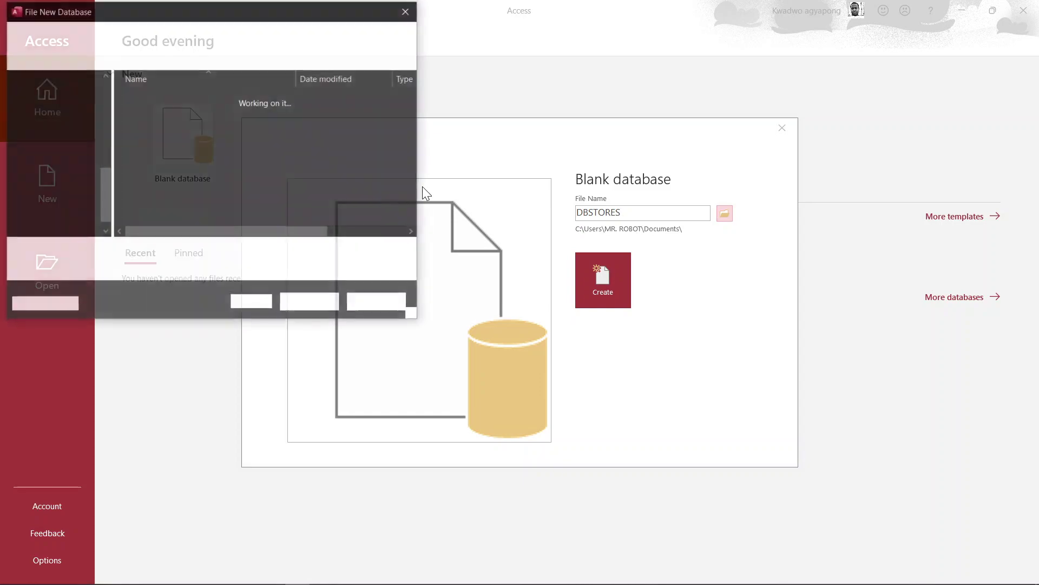
left_click(48, 115)
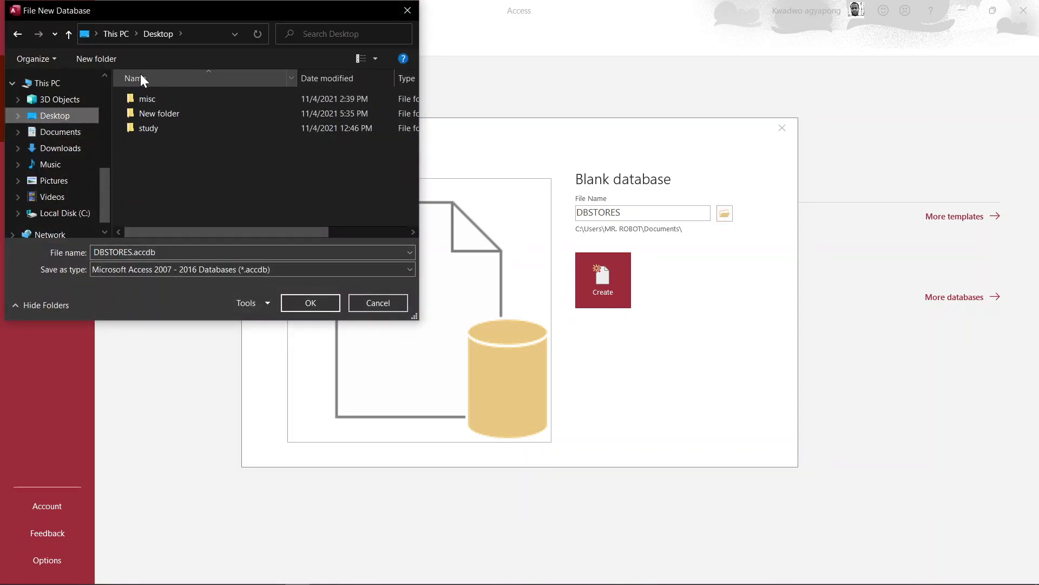
left_click(91, 59)
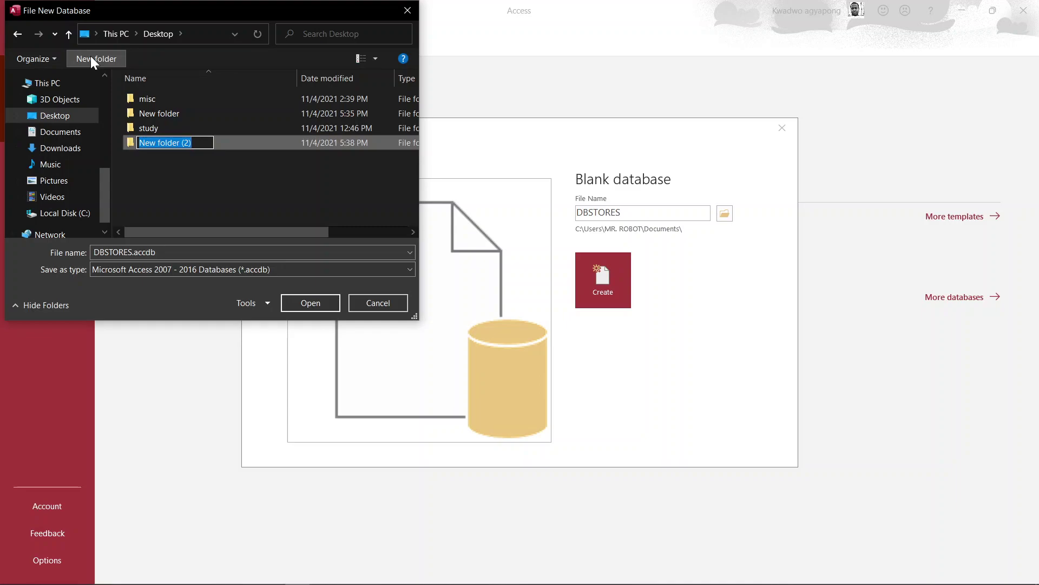
type("KS1")
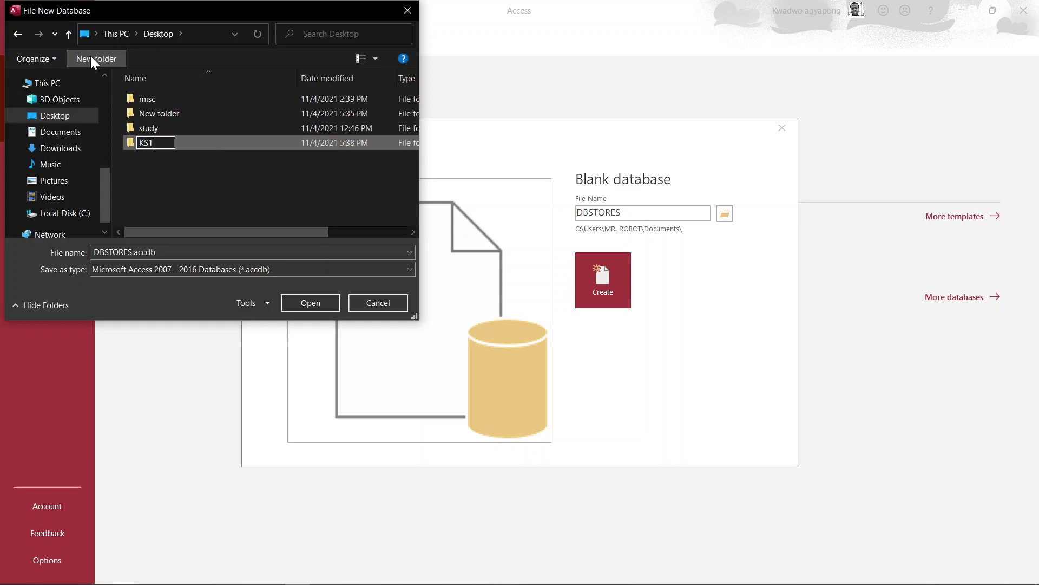
type("3371337")
left_click(150, 143)
key("BackSpace")
type("A")
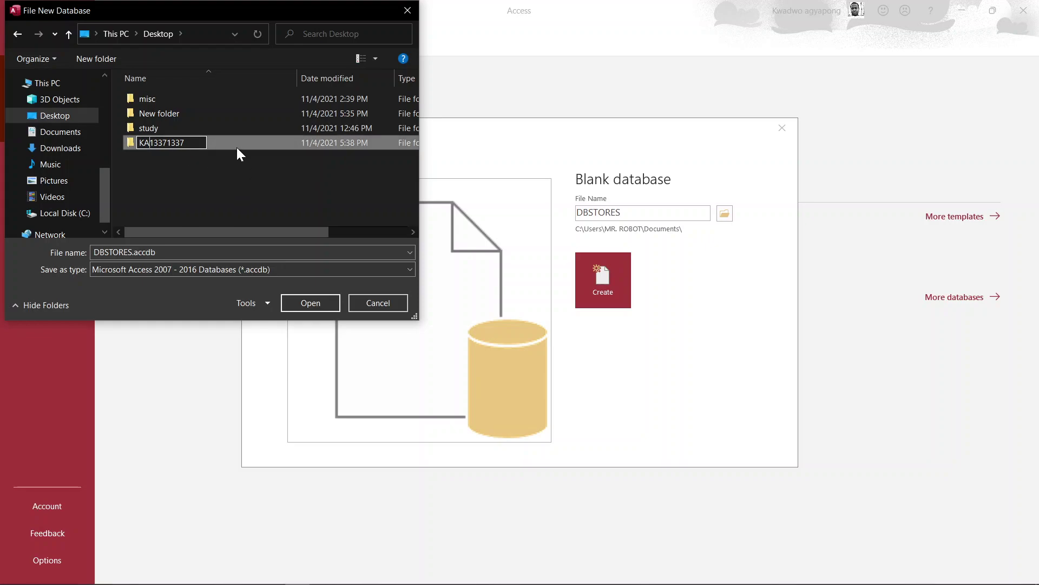
double_click(234, 145)
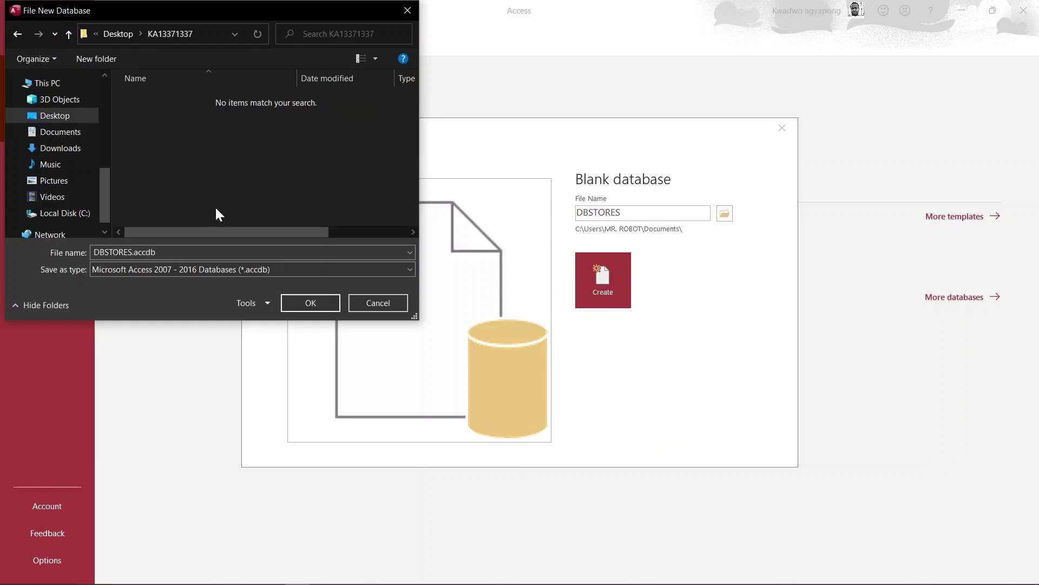
left_click(325, 303)
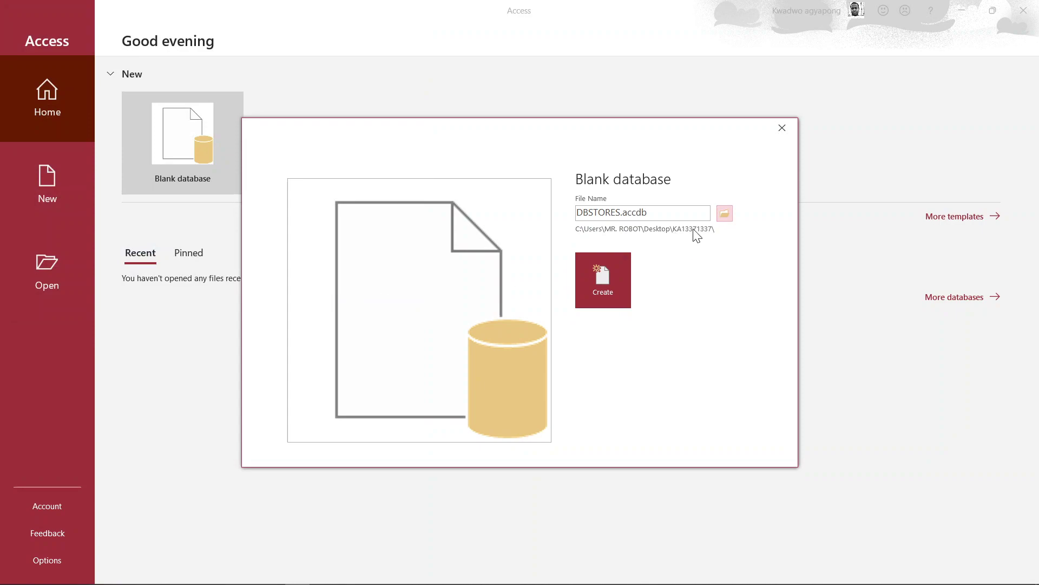
- Create the DBSTORES database, then tile Access on the left and the Firefox question paper on the right
left_click(609, 288)
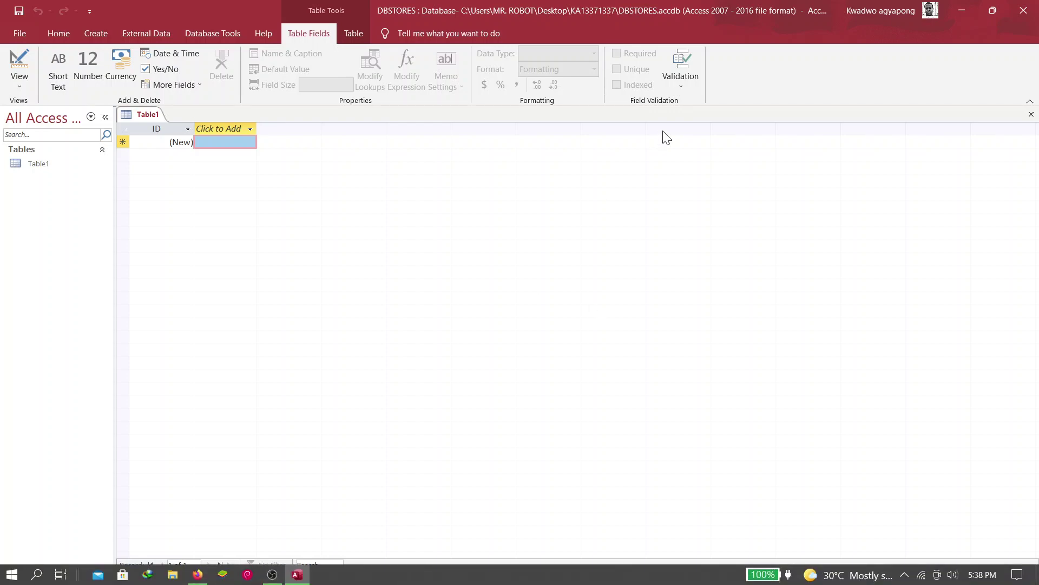
left_click(199, 577)
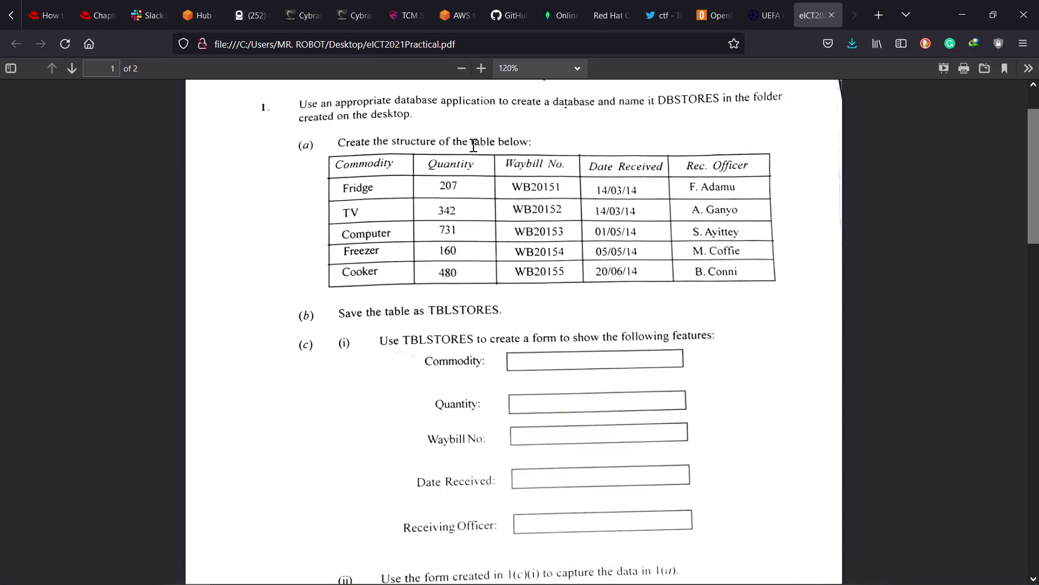
left_click(993, 15)
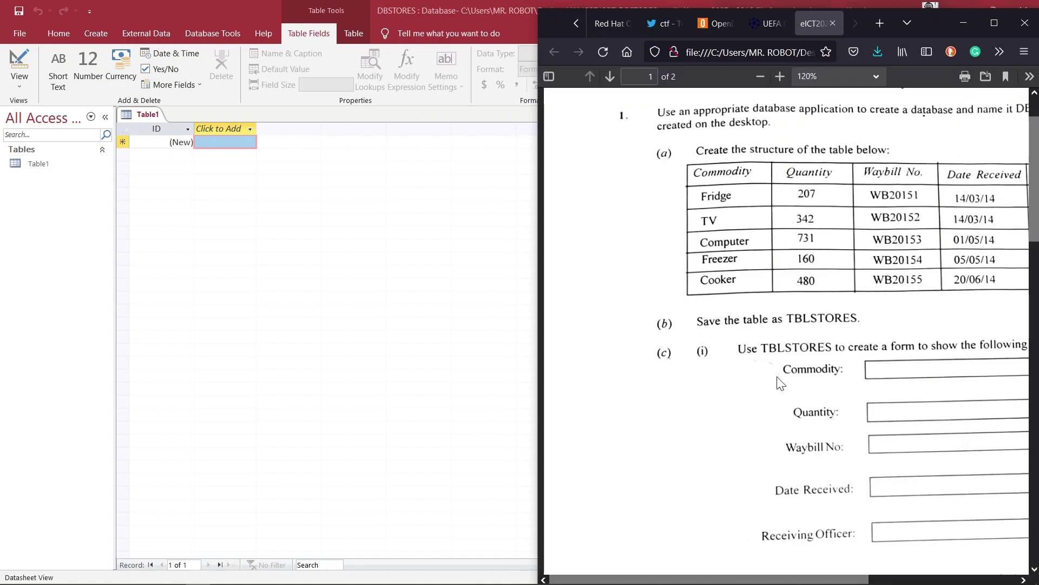
scroll(780, 382, "right", 5)
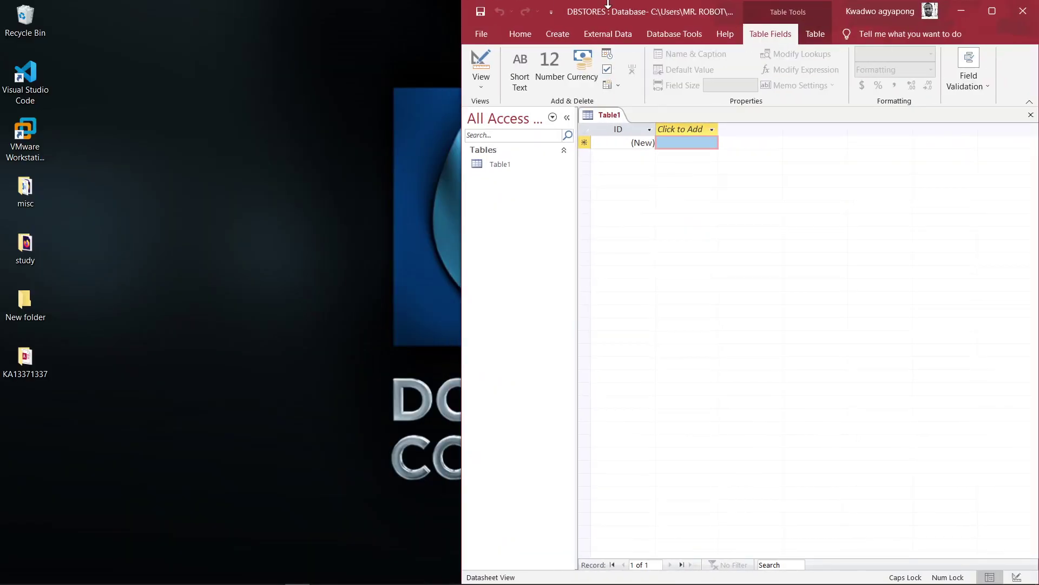
left_click_drag(606, 8, 2, 10)
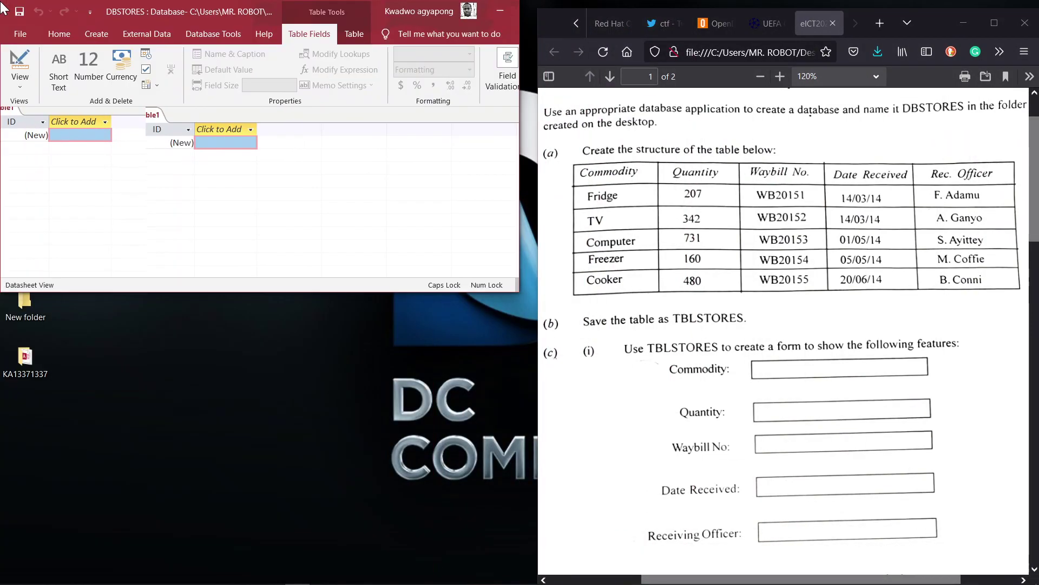
left_click_drag(518, 291, 524, 579)
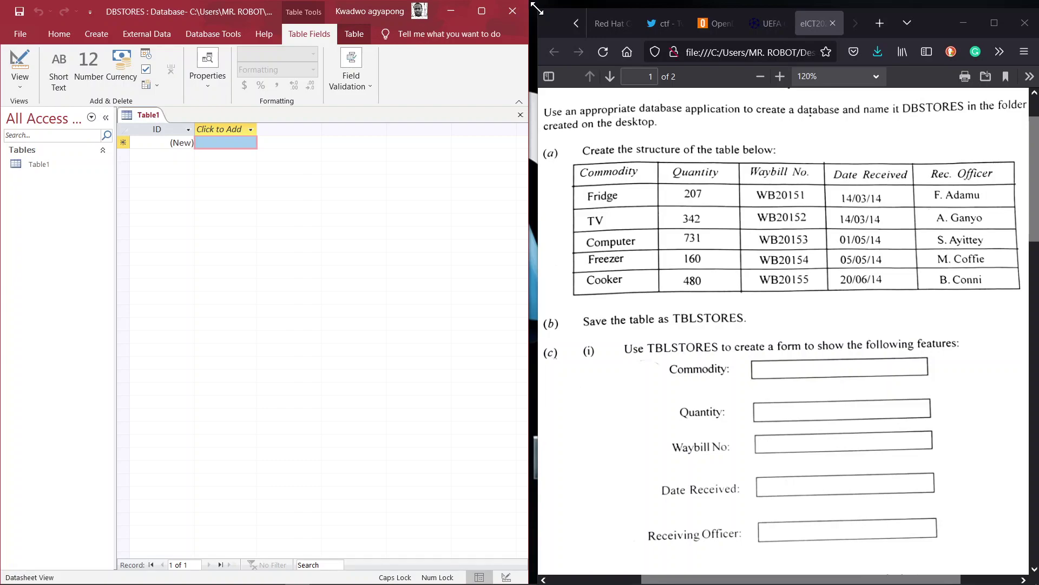
left_click_drag(537, 9, 524, 0)
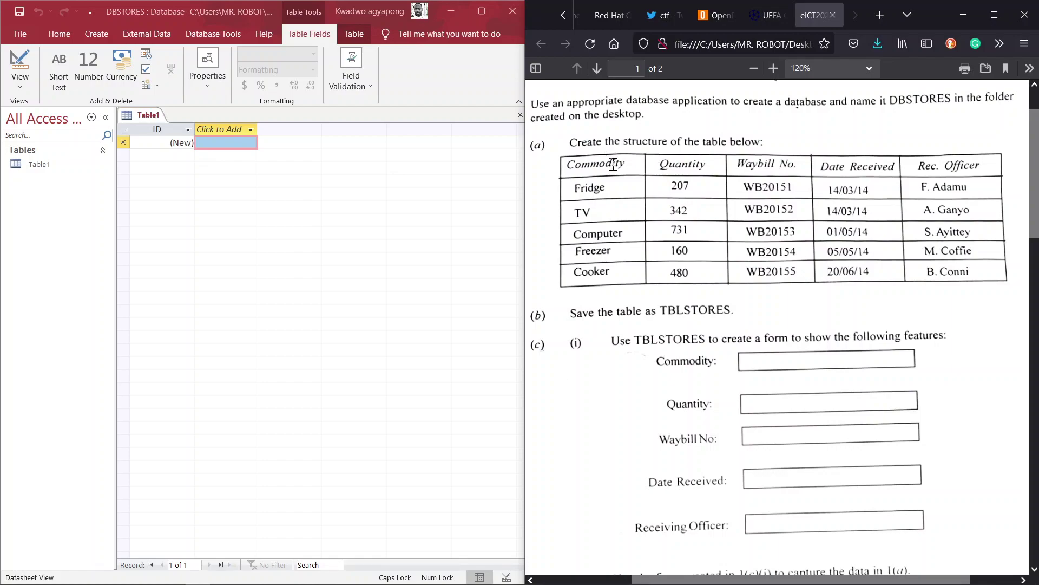
- Switch the new table to Design View, saving it as TBLSTORES
left_click(20, 87)
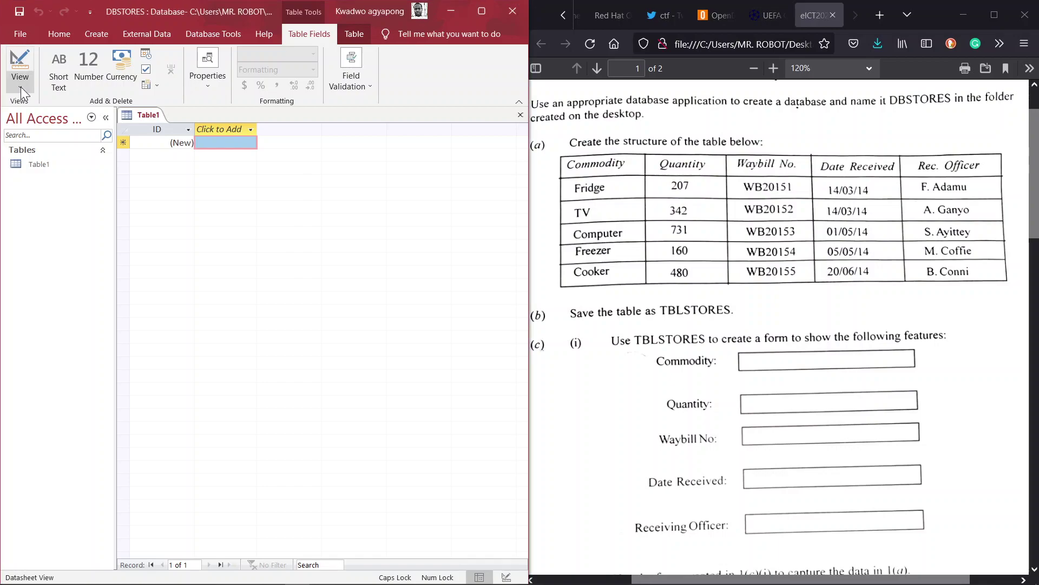
left_click(21, 86)
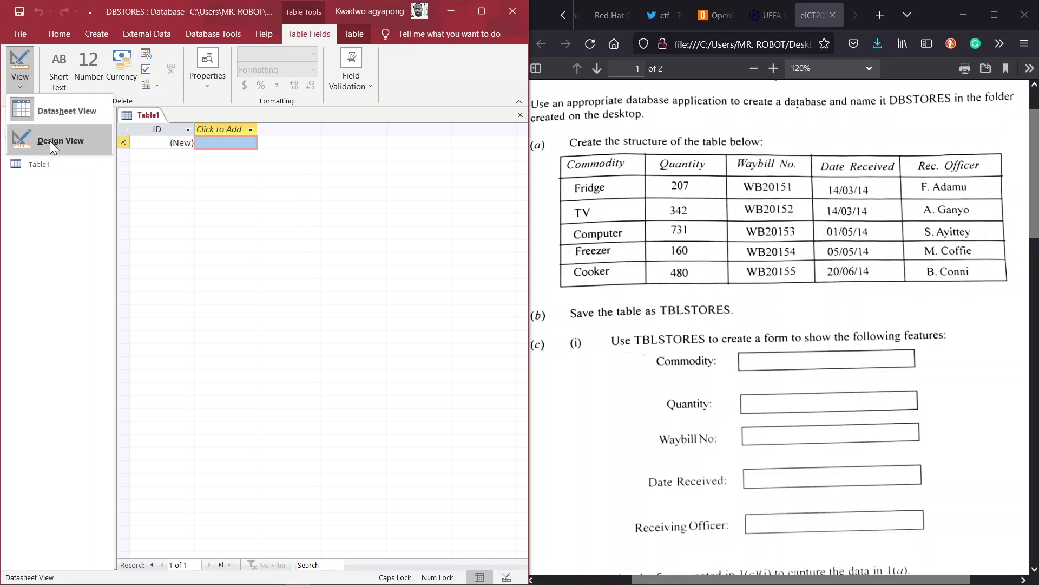
left_click(50, 140)
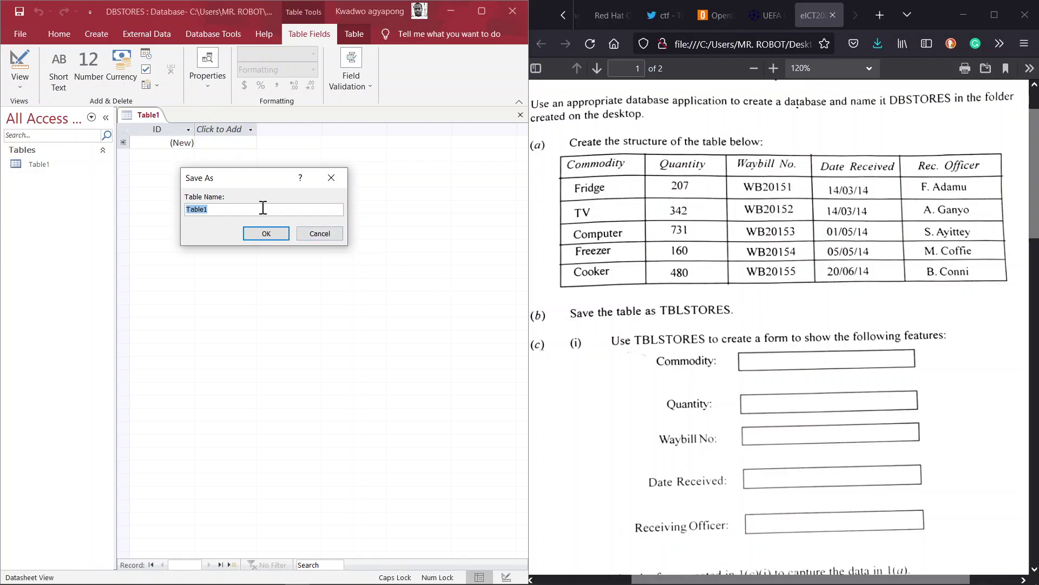
type("TBLSTORES")
left_click(267, 233)
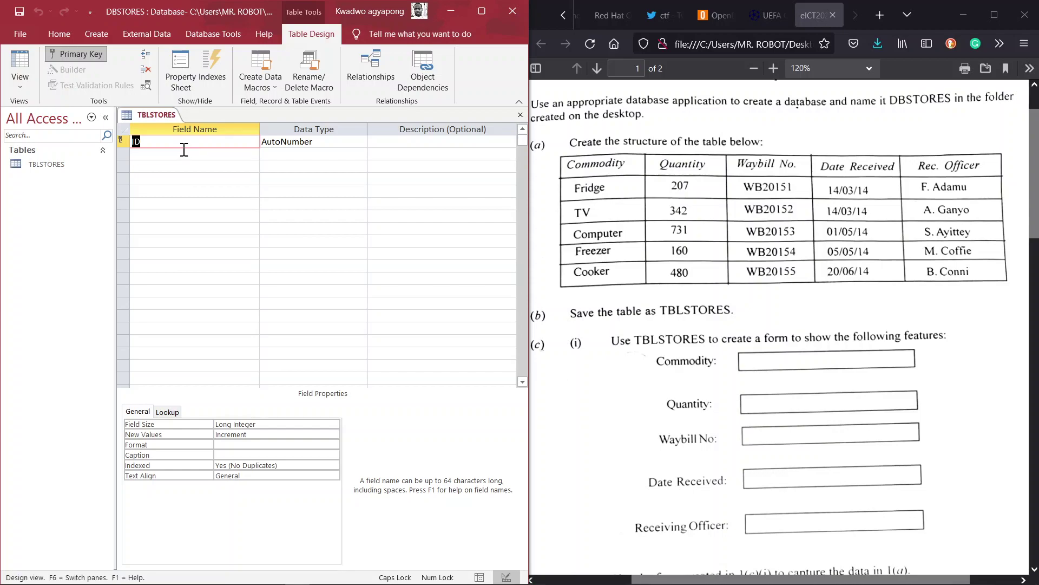
- Name the first field Commodity with the Short Text data type
type("C")
key("Caps_Lock")
type("ommodity")
left_click(343, 141)
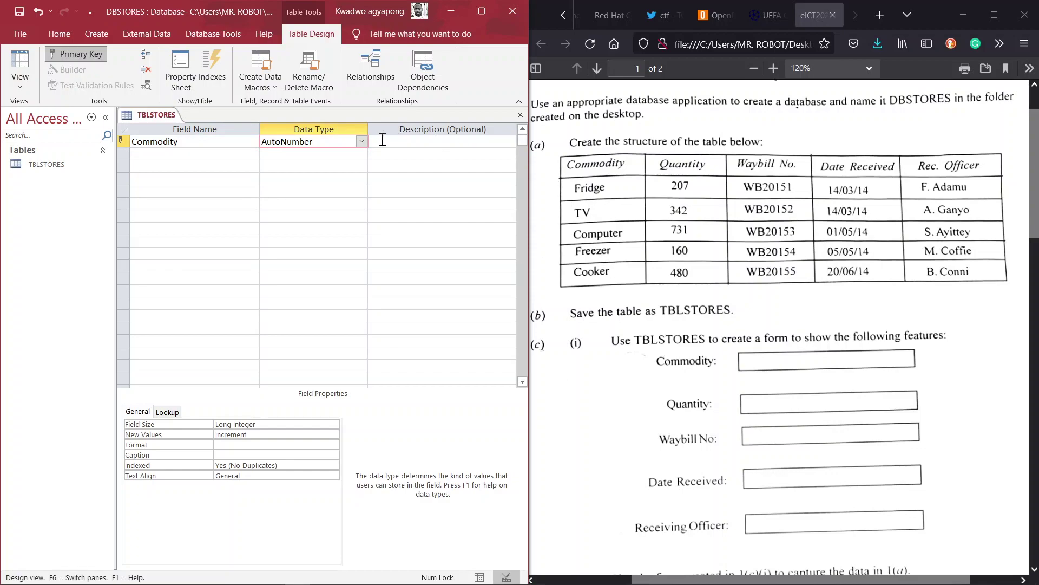
left_click(361, 141)
left_click(327, 155)
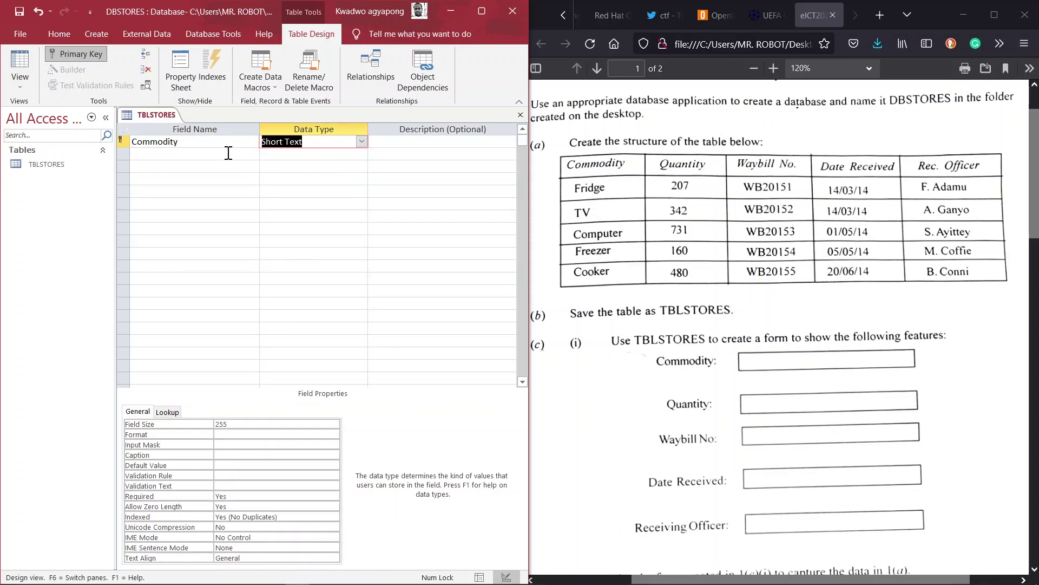
- Add a second field, Quantity, with the Number data type
left_click(228, 153)
key("Caps_Lock")
type("Q")
key("Caps_Lock")
type("uantity")
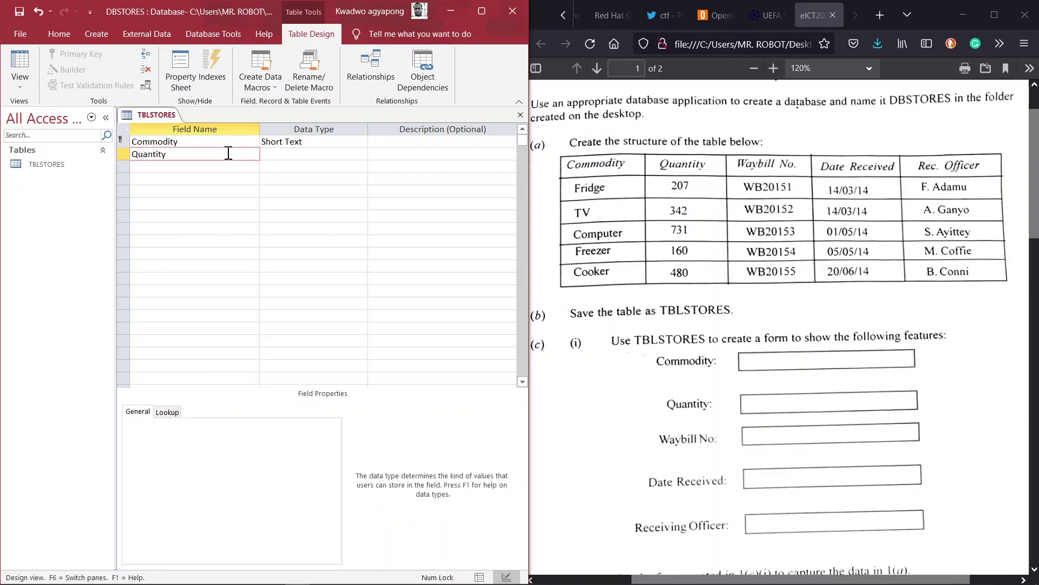
key("Tab")
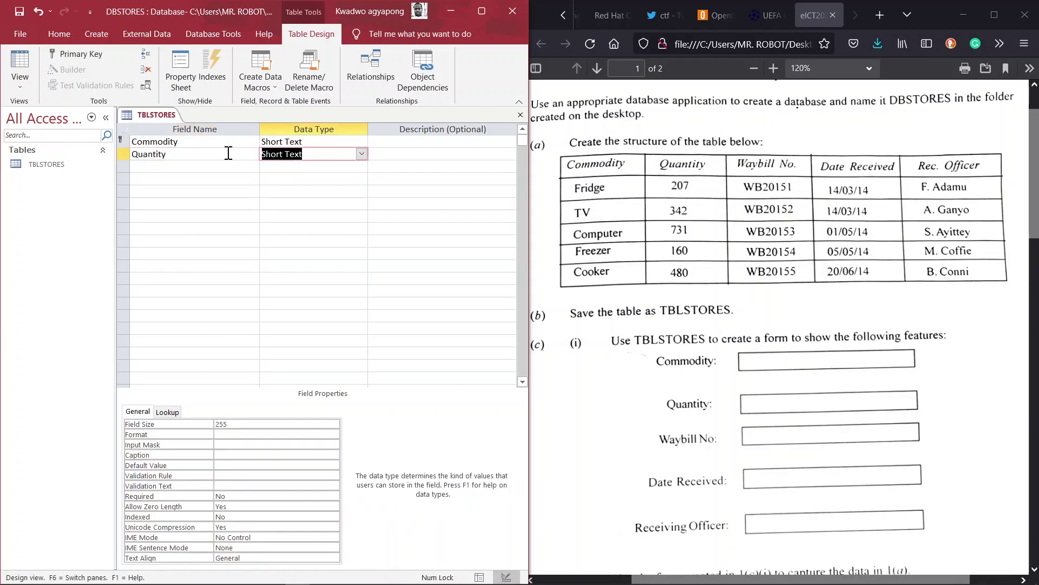
left_click(360, 153)
left_click(314, 191)
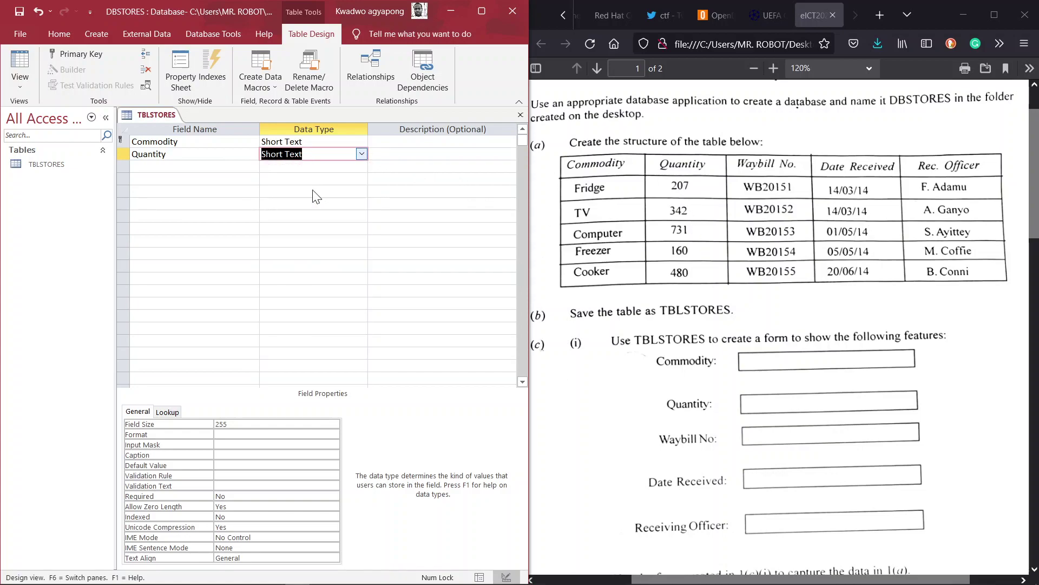
- Enter 'Waybill No.' as the third field name, which triggers an invalid-name warning
left_click(209, 164)
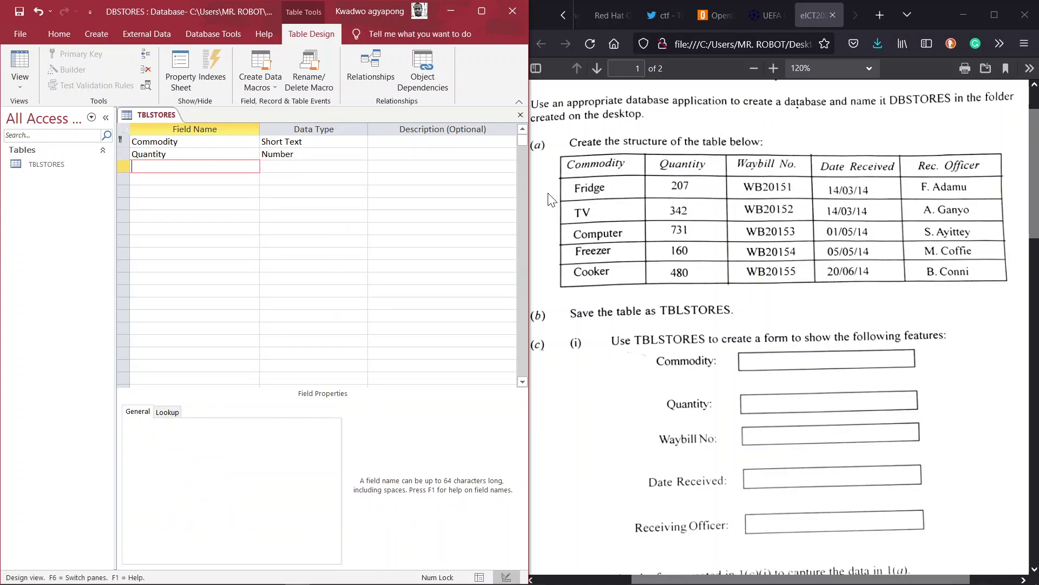
type("Waybill No.")
key("Tab")
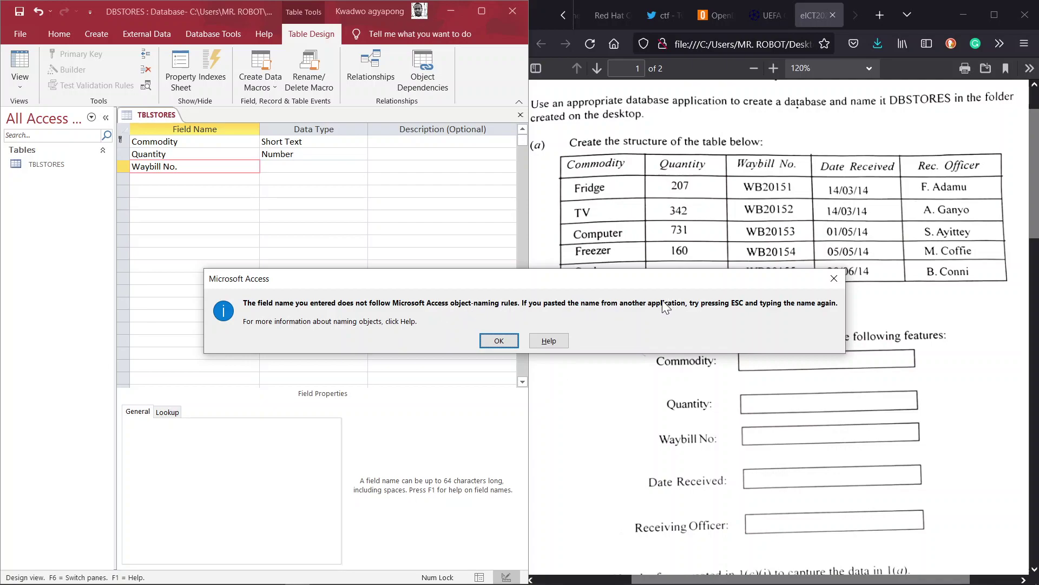
- Dismiss the warning and rename the third field Waybill No, without the period
left_click(498, 340)
key("BackSpace")
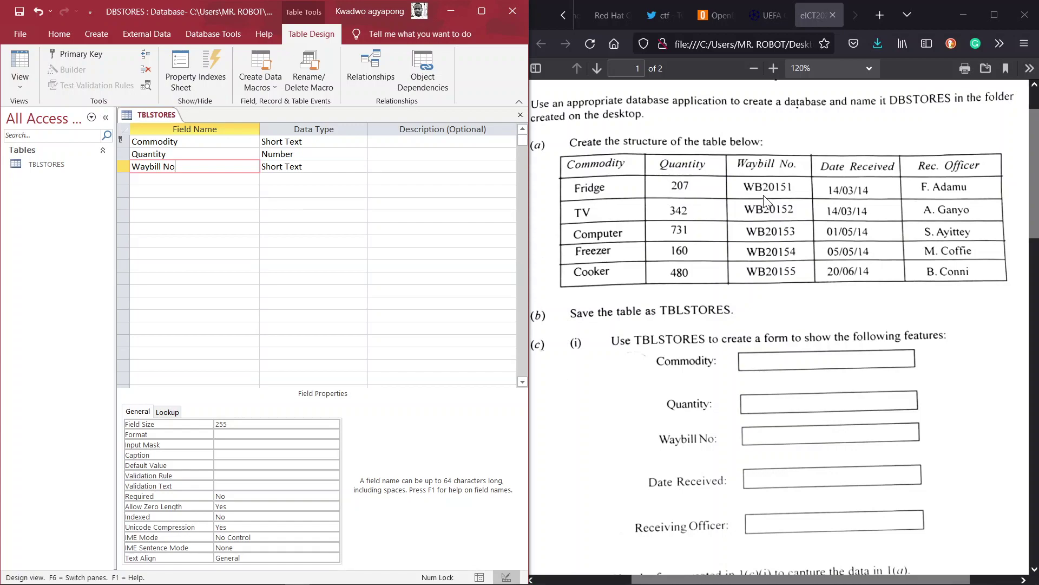
left_click(345, 166)
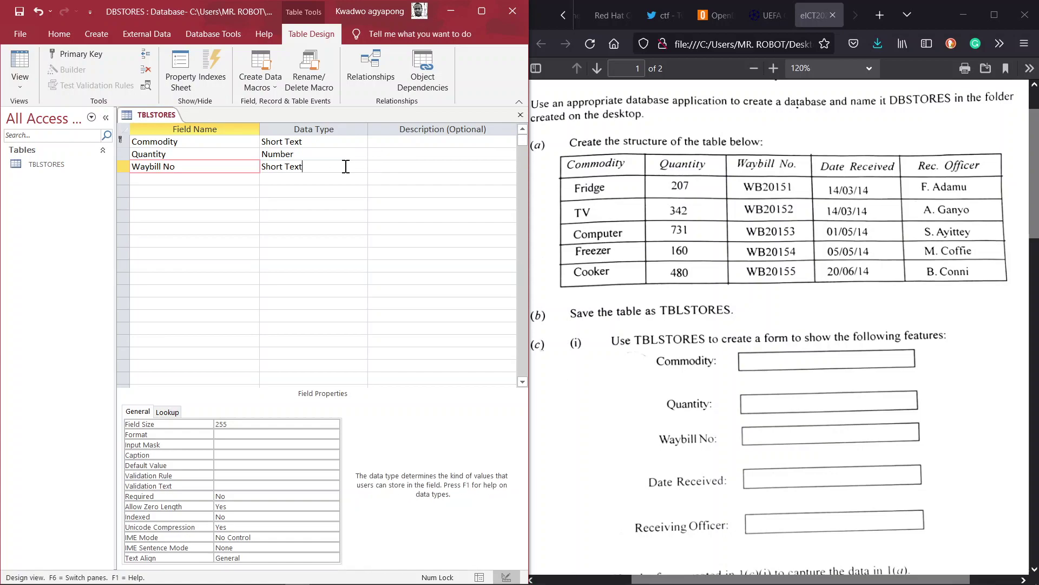
- Add a fourth field, Date Received, with the Date/Time data type
left_click(209, 178)
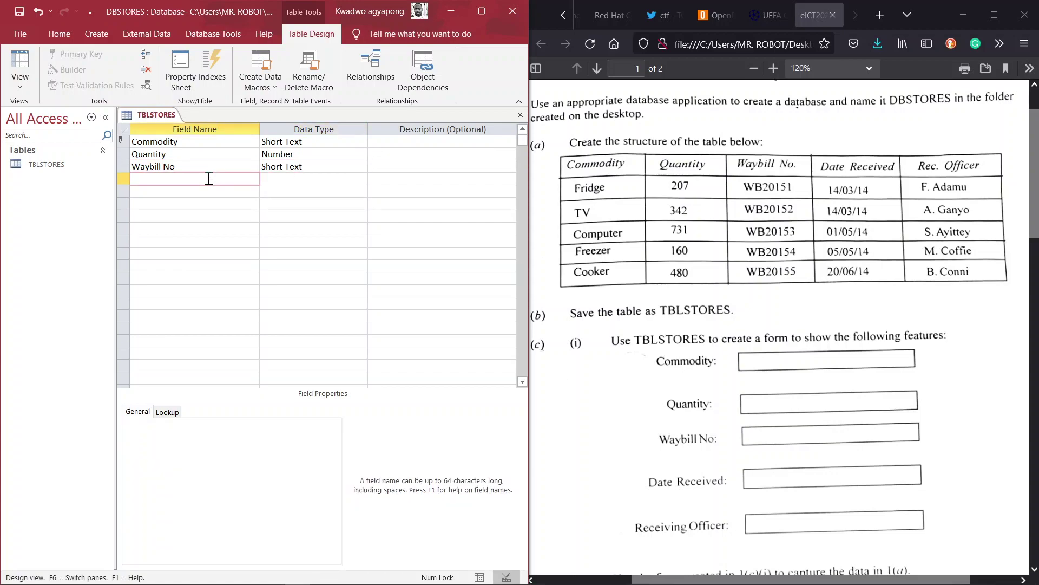
key("Tab")
type("Date")
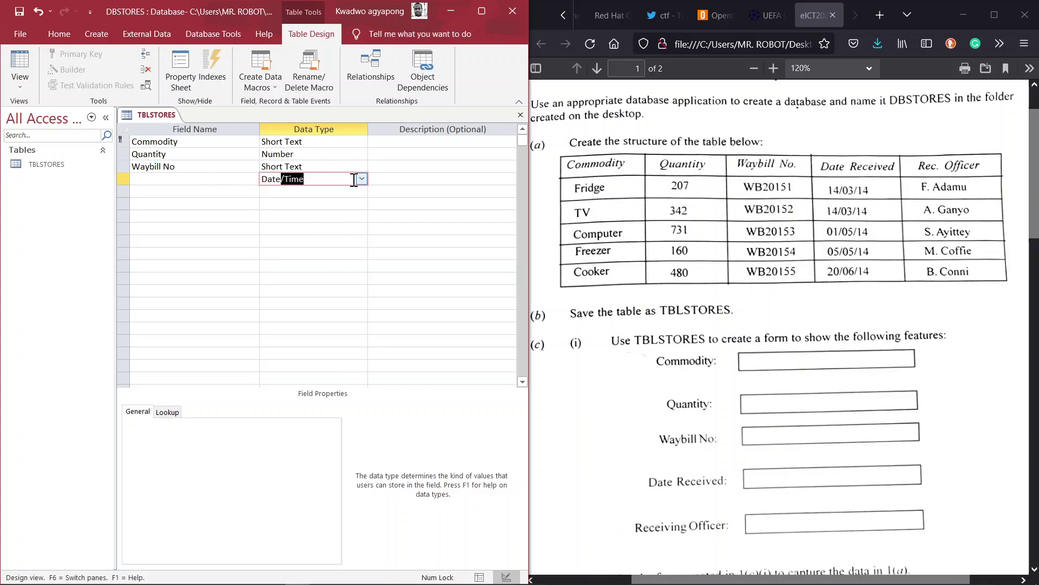
left_click(188, 178)
key("Caps_Lock")
type("D")
key("Caps_Lock")
type("ate")
key("Caps_Lock")
type("R")
key("Caps_Lock")
type("eceived")
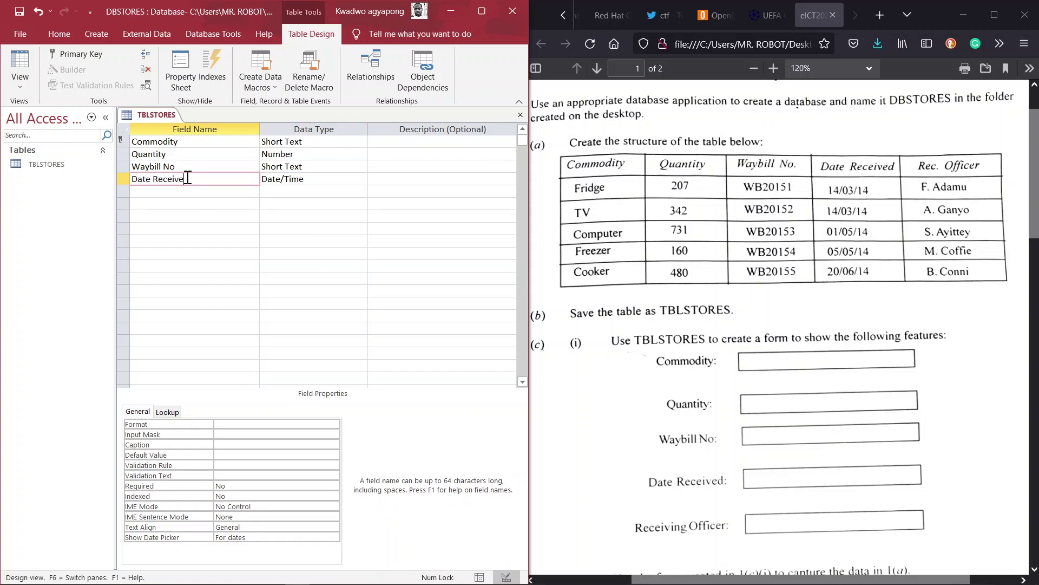
- Add a Rec Officer Short Text field, then switch the table to Datasheet View
left_click(230, 193)
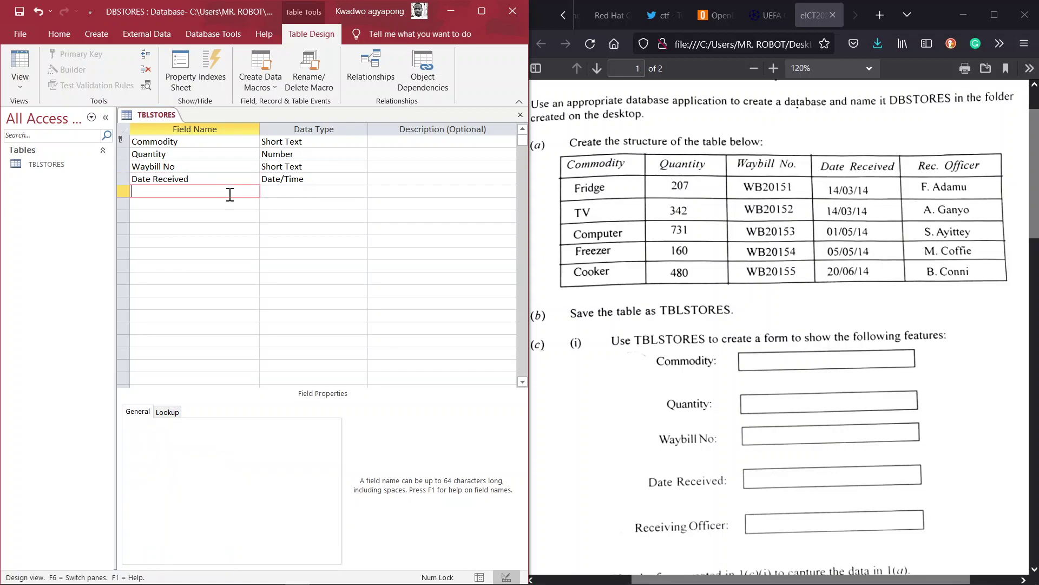
type("R")
key("Caps_Lock")
type("ec")
key("Caps_Lock")
type("O")
key("Caps_Lock")
type("fficer")
left_click(318, 190)
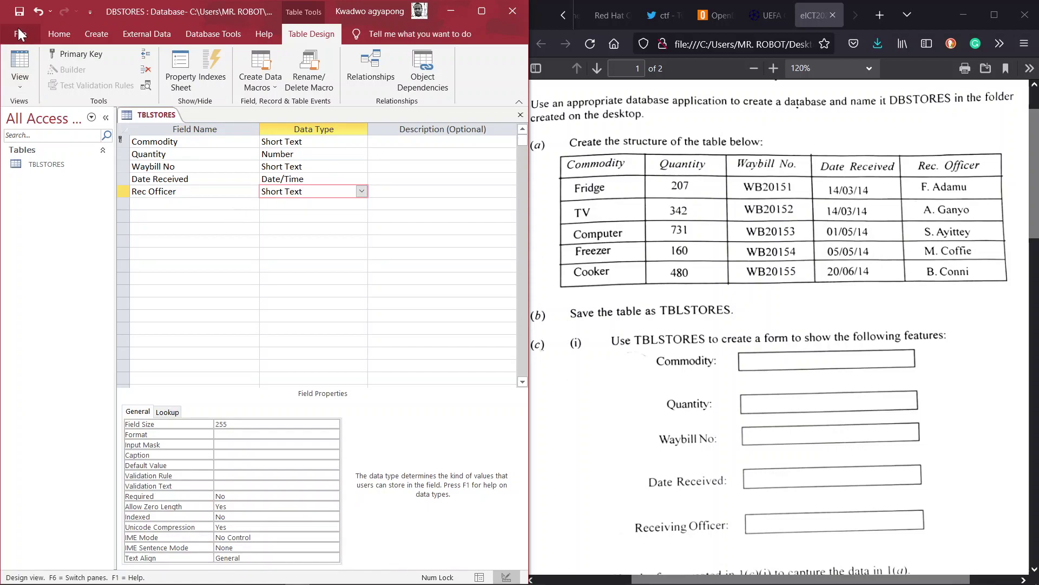
left_click(21, 88)
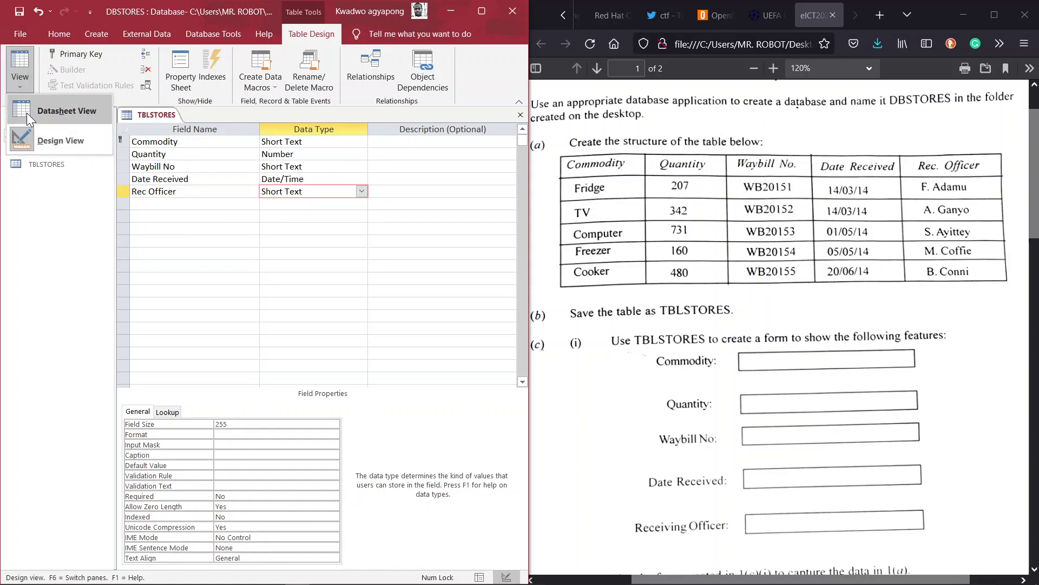
left_click(27, 113)
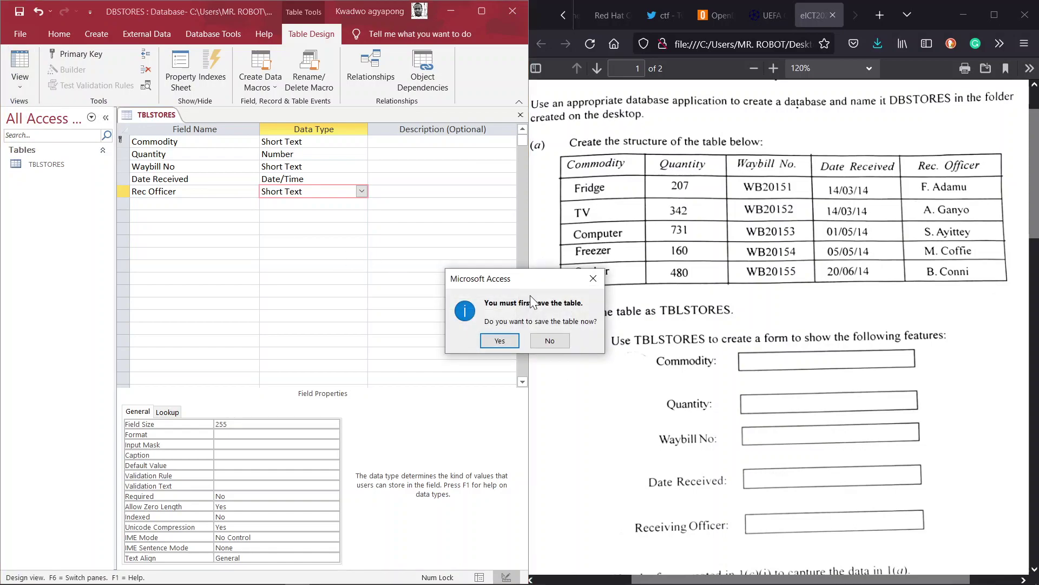
- Save the table and enter the Fridge record: 207, WB20151, 14/03/14, plus its receiving officer
left_click(500, 340)
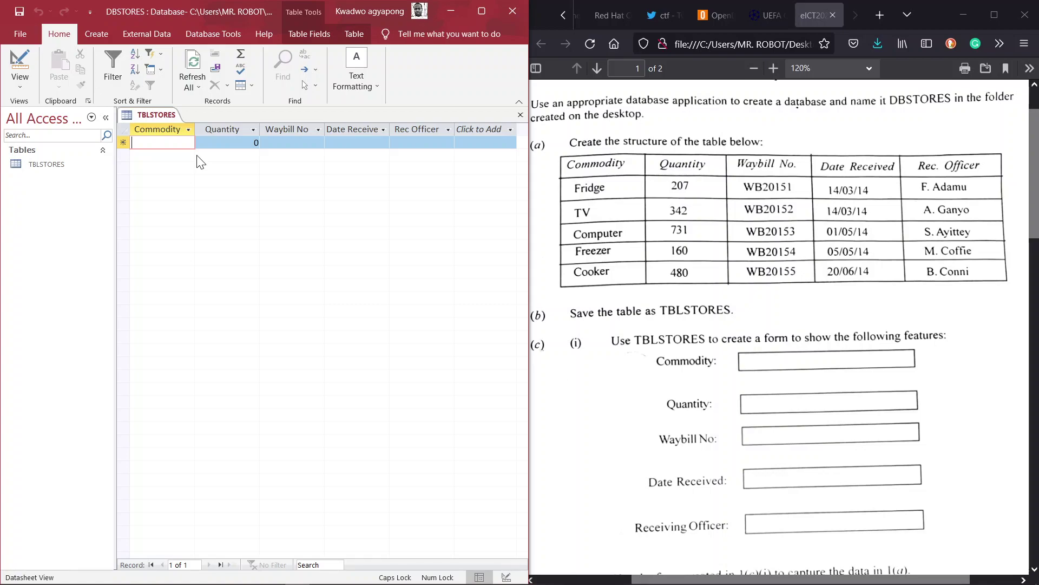
type("Fridge")
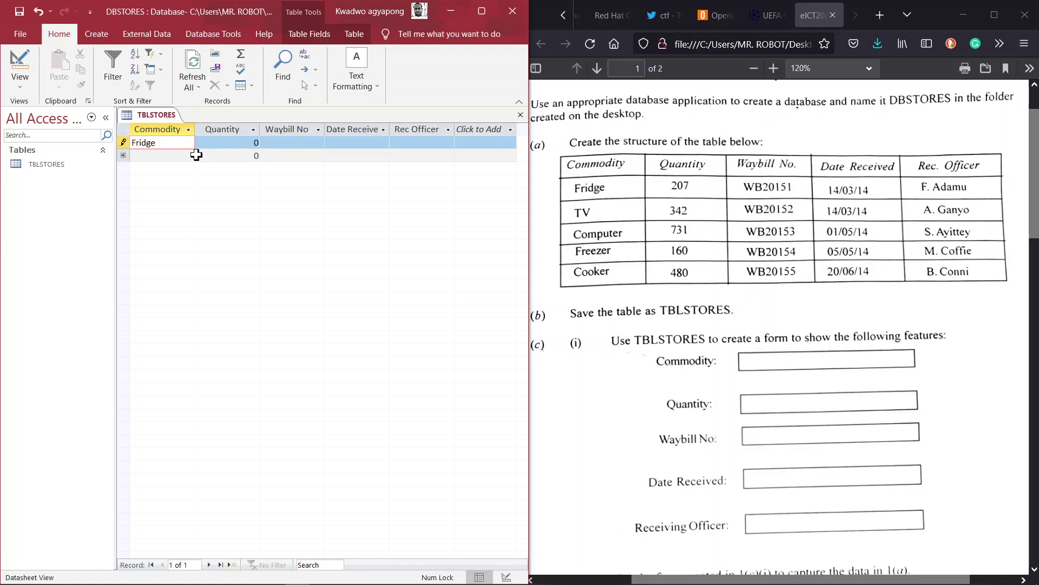
key("Tab")
type("207")
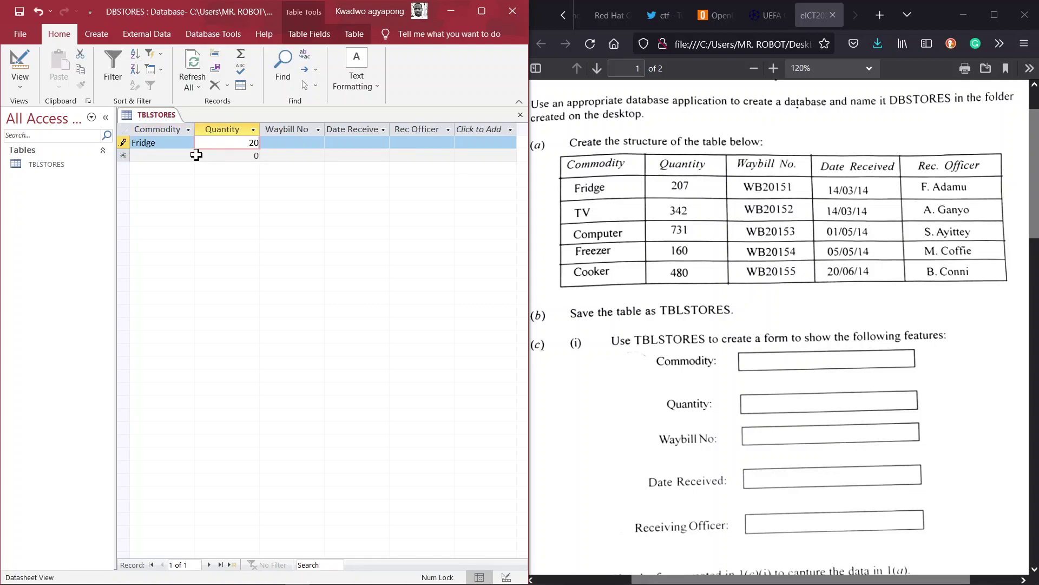
key("Tab")
key("Caps_Lock")
type("WB20")
key("BackSpace")
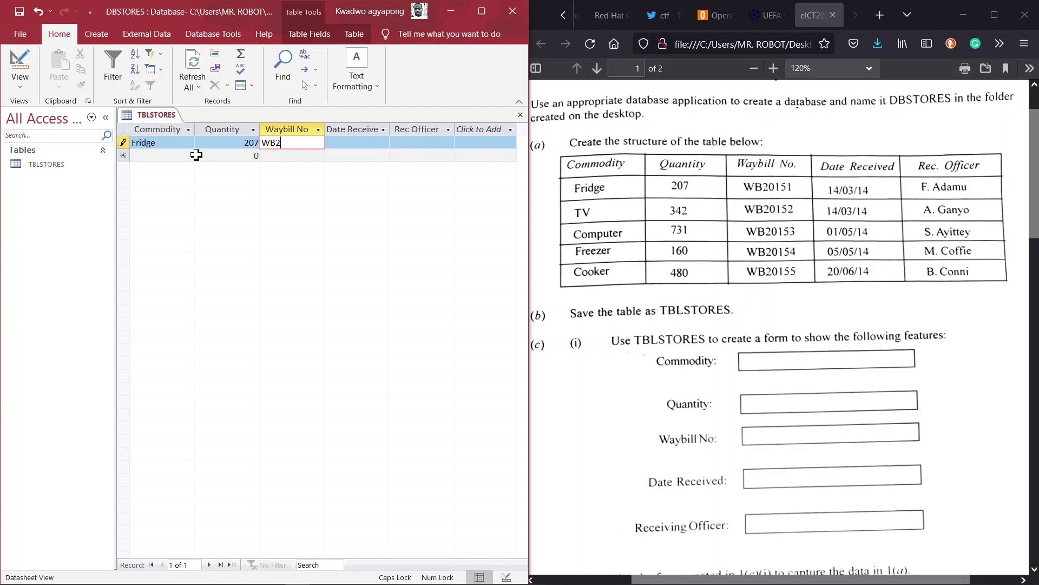
type("0151")
key("Tab")
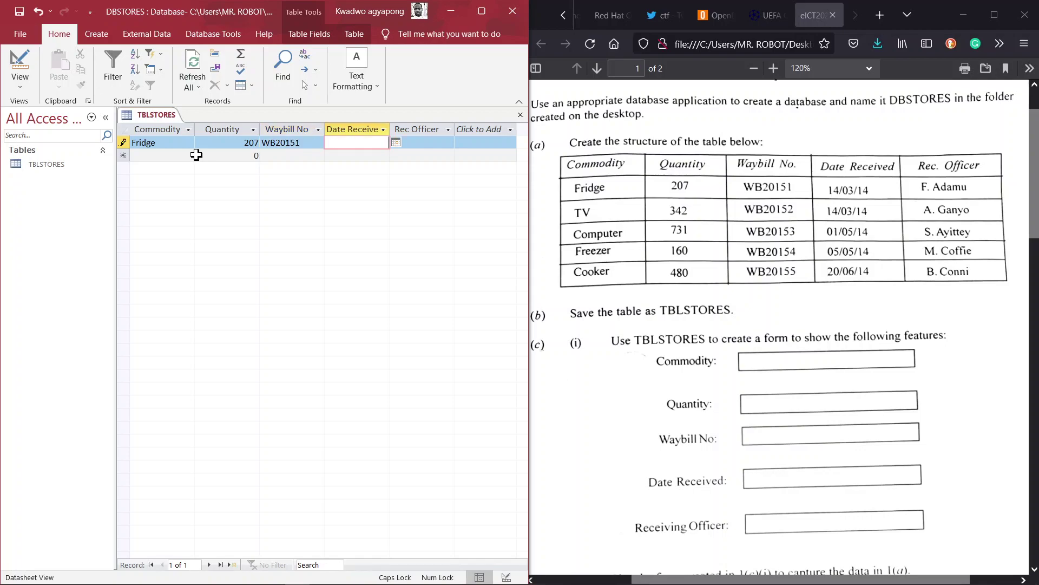
type("14/03/14")
key("Tab")
key("Caps_Lock")
key("Caps_Lock")
type("F")
key("Caps_Lock")
type(".")
key("Caps_Lock")
type("A")
key("Caps_Lock")
type("damu")
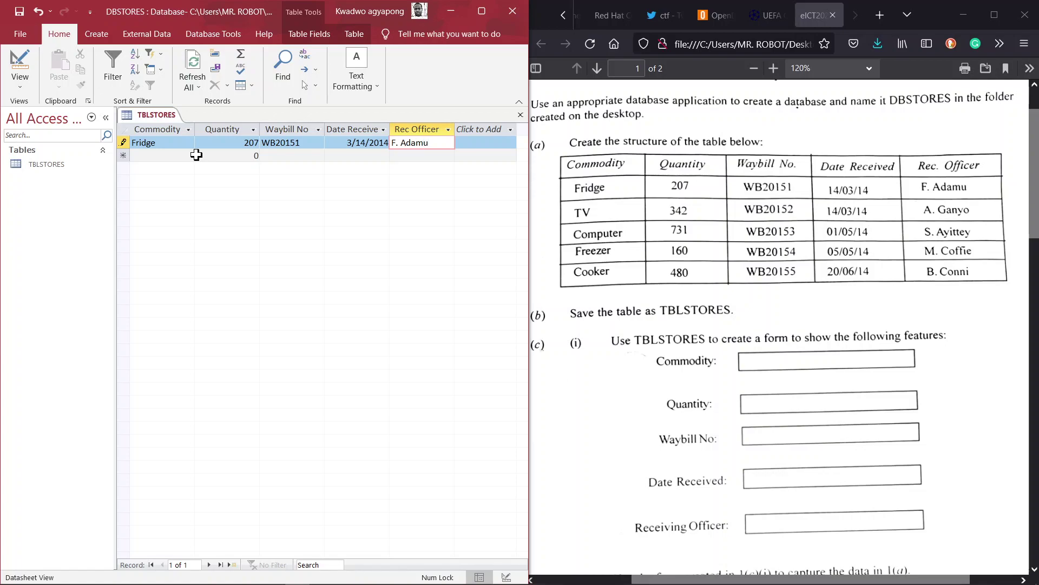
key("Tab")
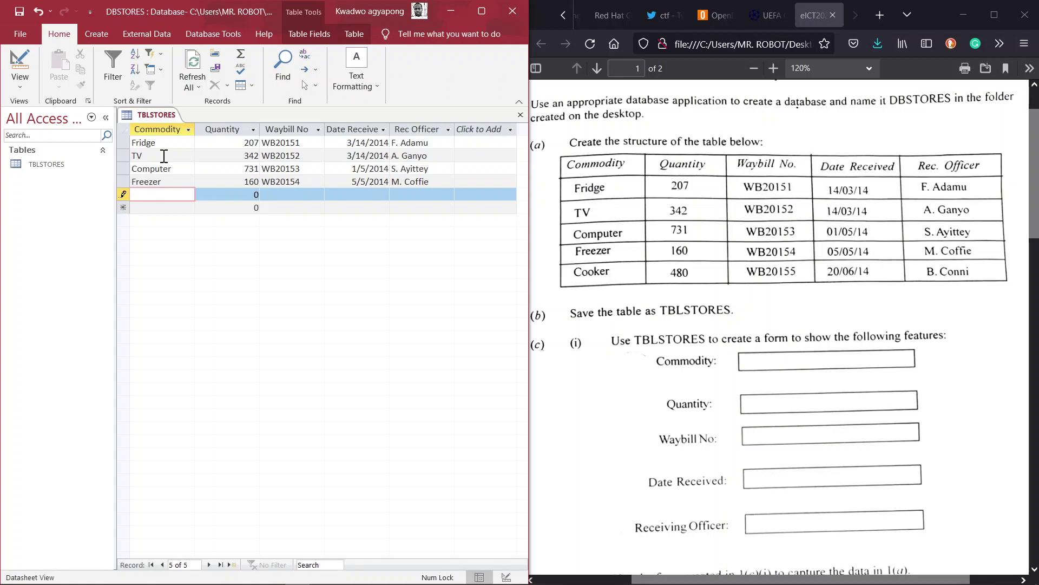
- Enter the Cooker record: quantity 480, waybill WB2015, date 20/06/14, plus its receiving officer
type("Cooker")
key("Tab")
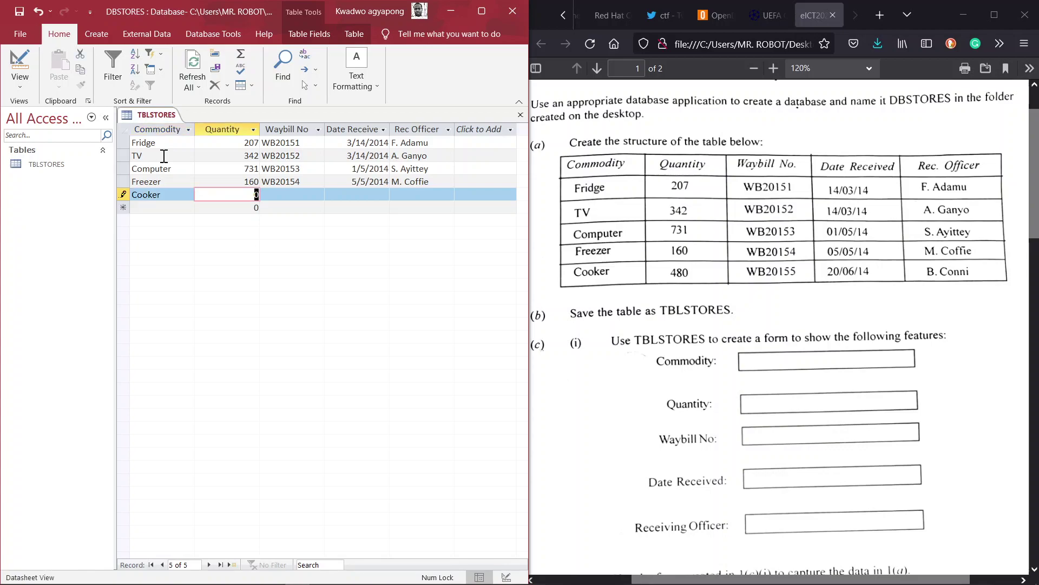
type("480")
key("Tab")
key("Caps_Lock")
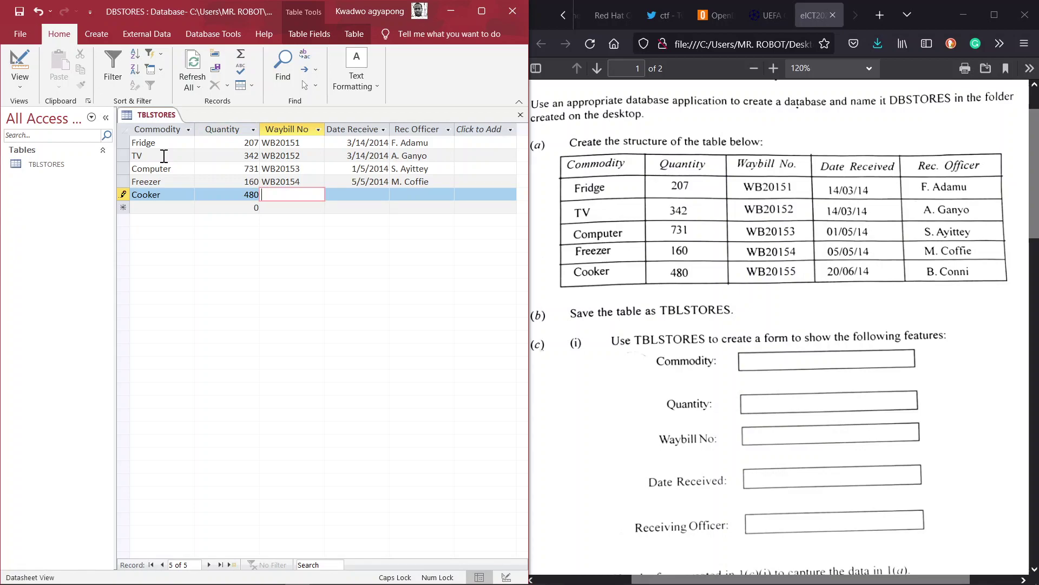
type("WB20155")
key("Tab")
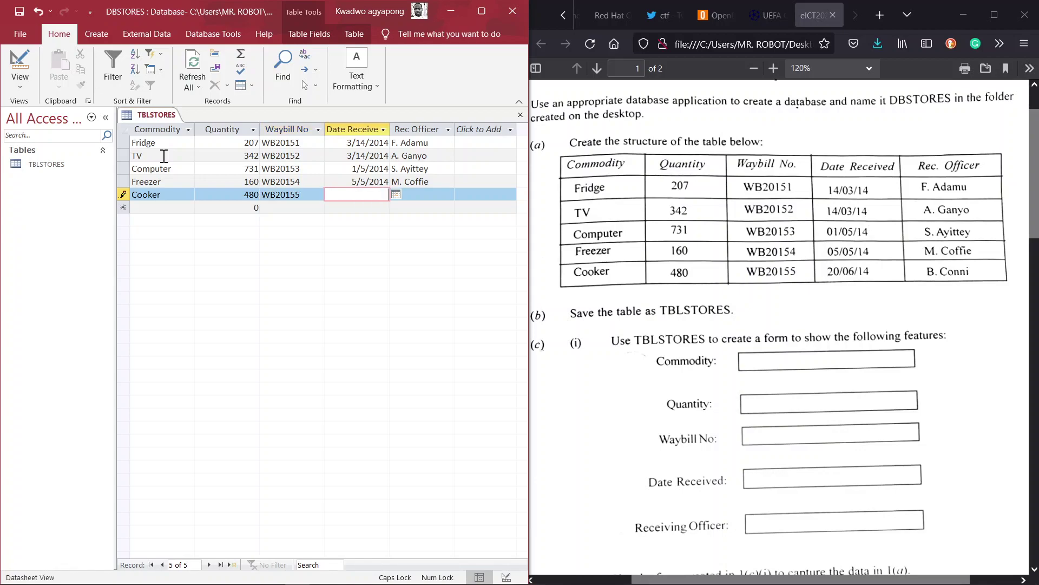
type("20/06/14")
key("Tab")
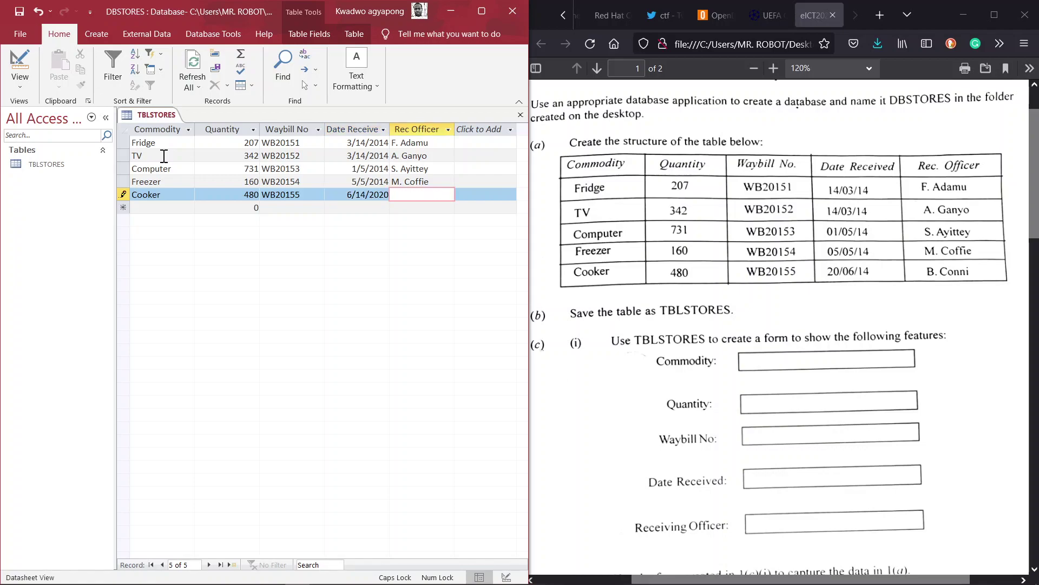
type("B. C")
key("Caps_Lock")
type("onni")
right_click(144, 116)
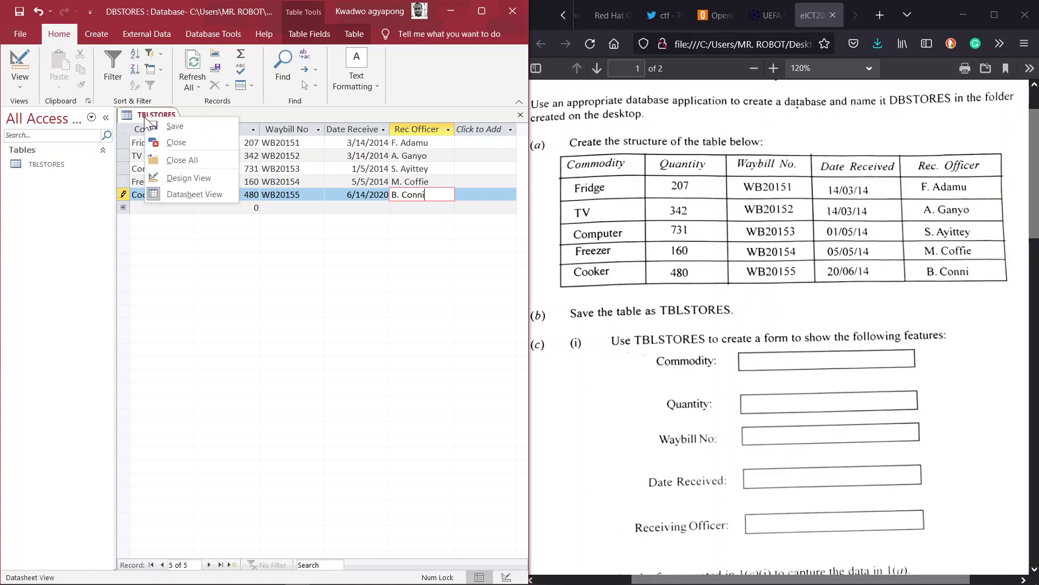
- Close the TBLSTORES table, read the next tasks in the PDF, and show Access's Create commands
key("Escape")
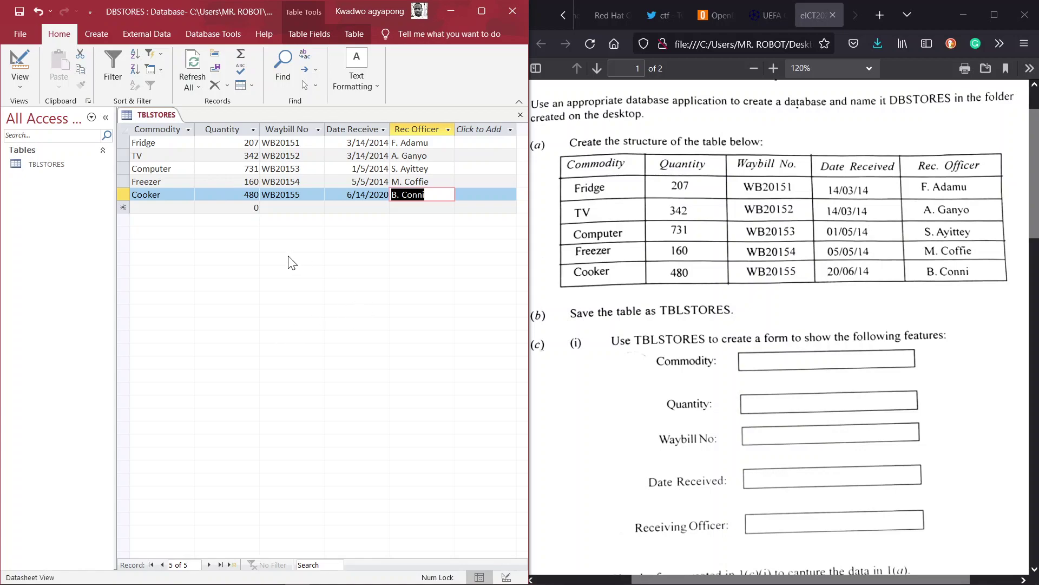
left_click(519, 115)
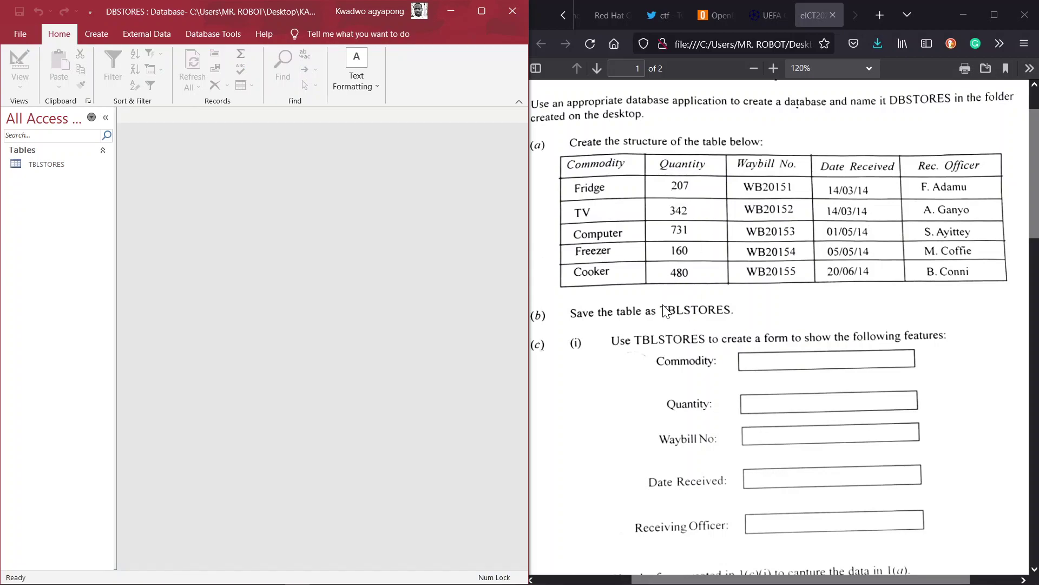
left_click(723, 359)
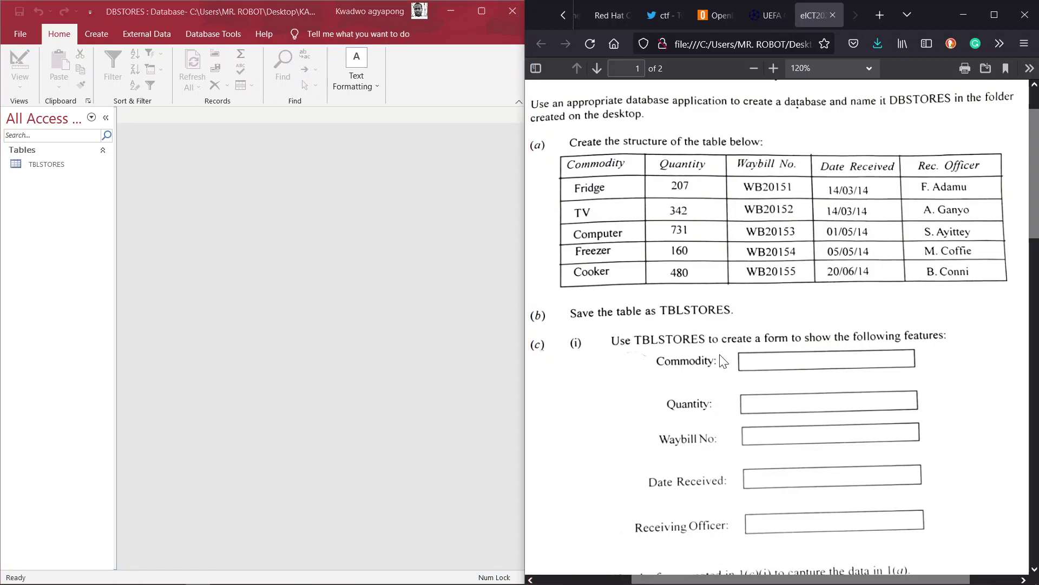
scroll(723, 360, "down", 1)
scroll(724, 359, "down", 4)
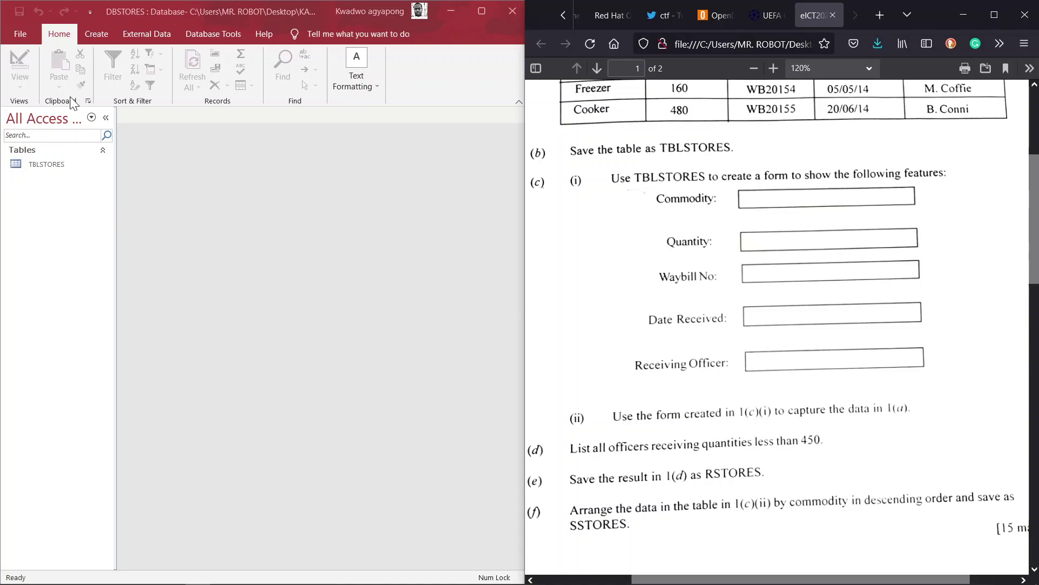
left_click(78, 40)
left_click(87, 40)
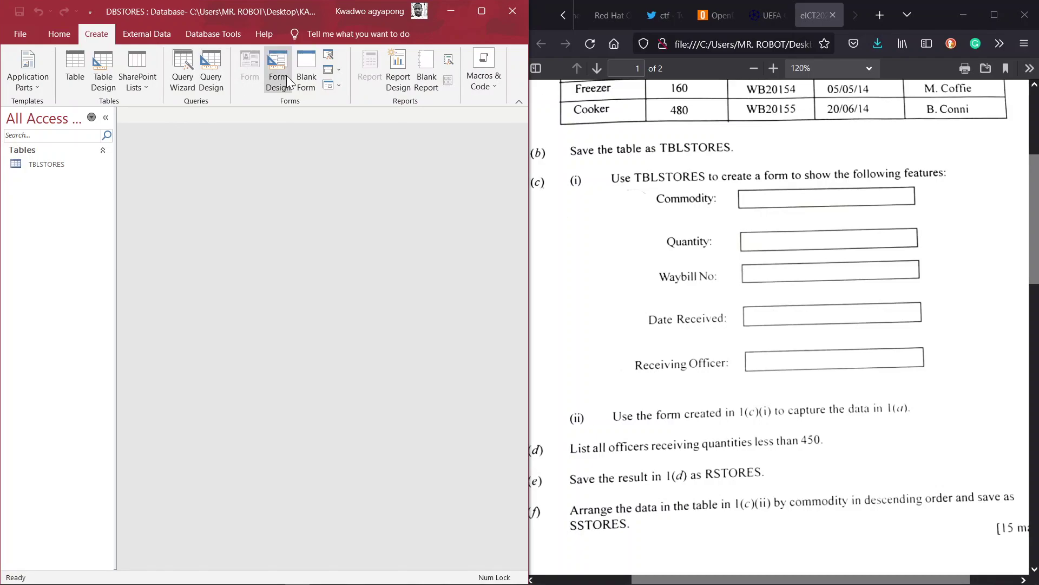
- Start the Form Wizard with all five TBLSTORES fields in a Columnar layout
left_click(329, 55)
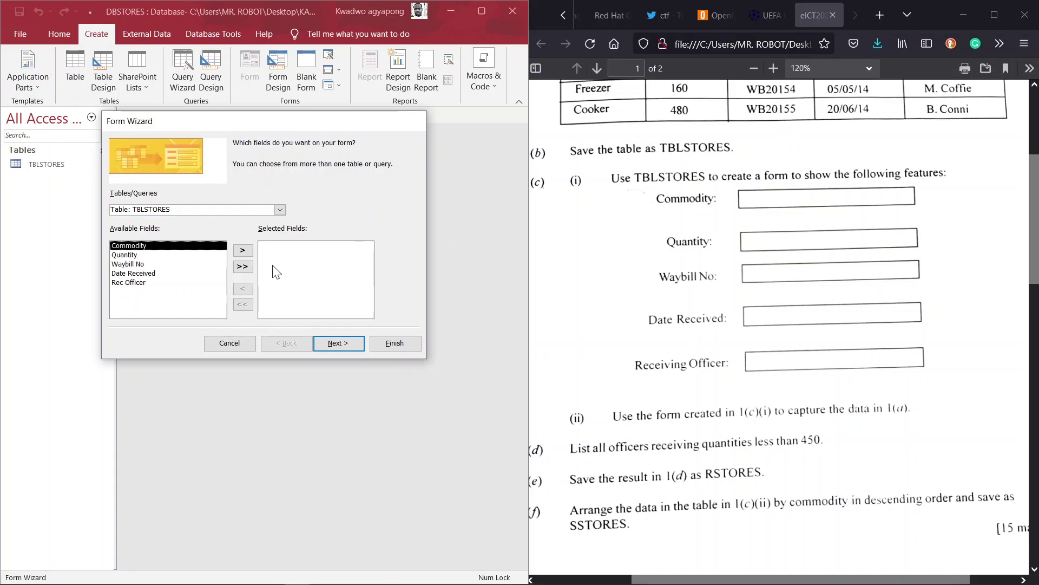
left_click(243, 267)
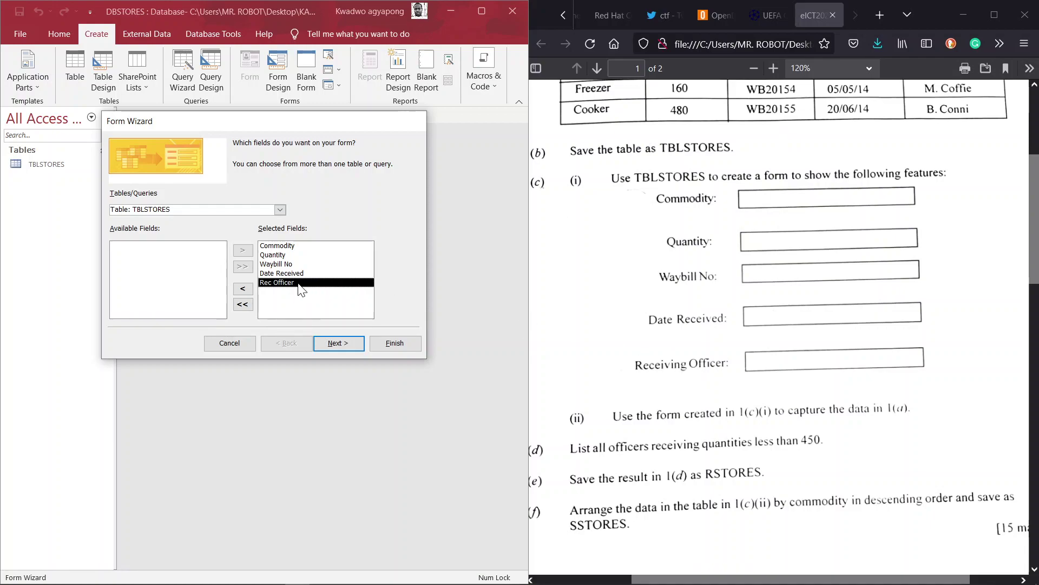
left_click(343, 346)
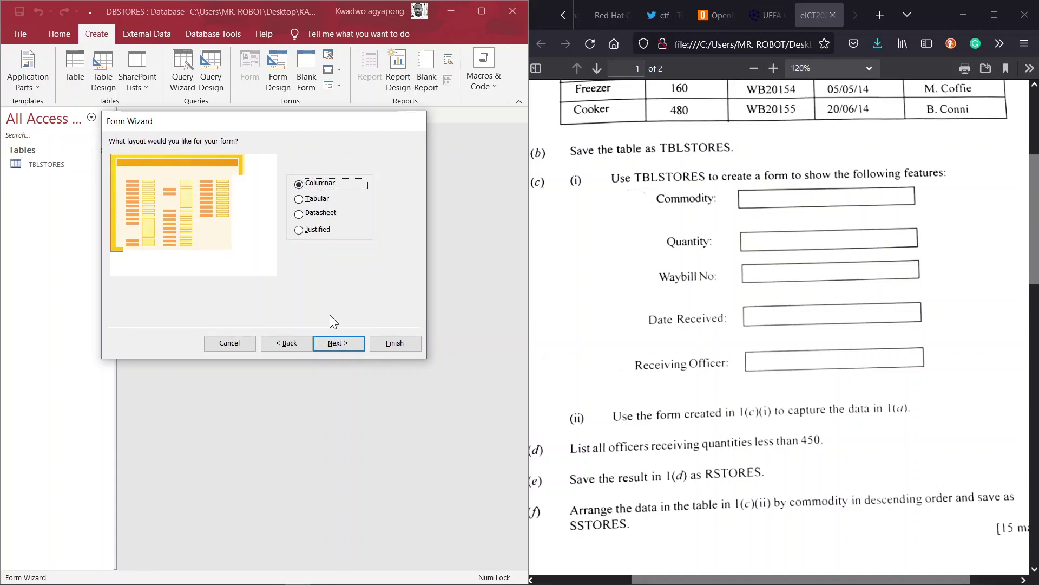
left_click(329, 346)
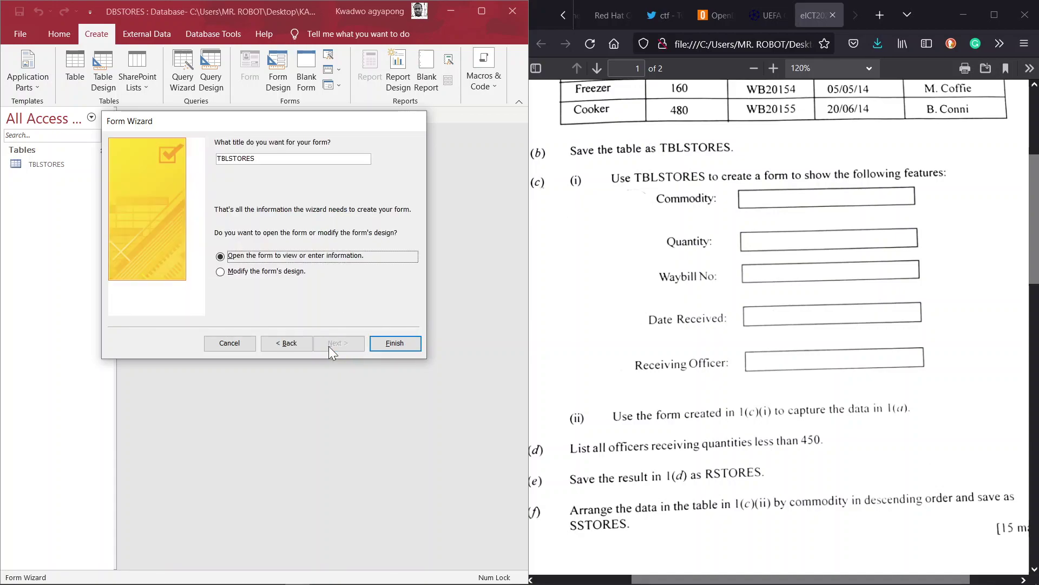
- Title the form SSTORES and finish, opening it to modify its design
left_click(282, 156)
double_click(283, 155)
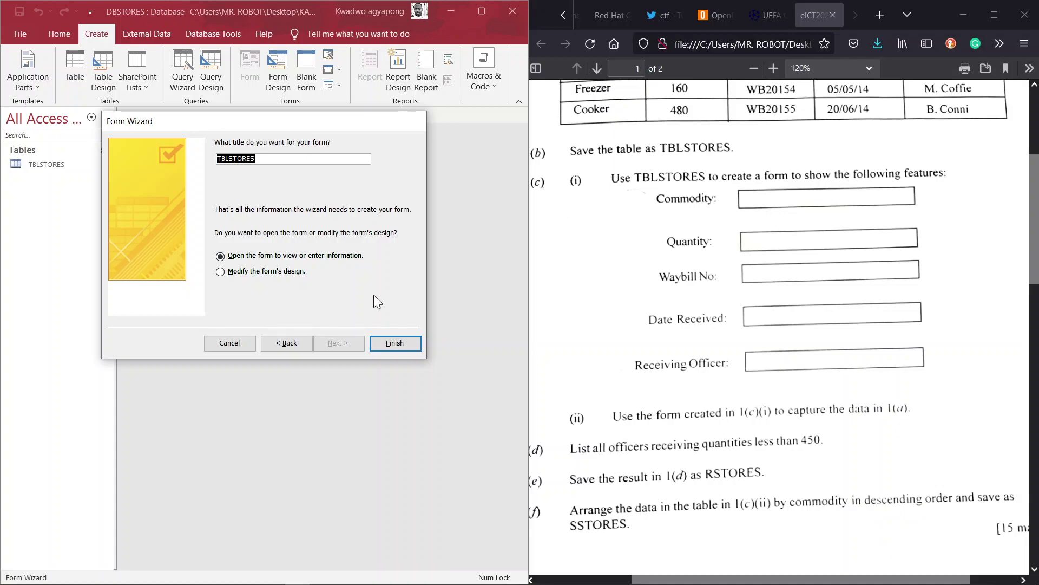
left_click(228, 158)
key("BackSpace")
key("BackSpace")
key("BackSpace")
key("Caps_Lock")
type("S")
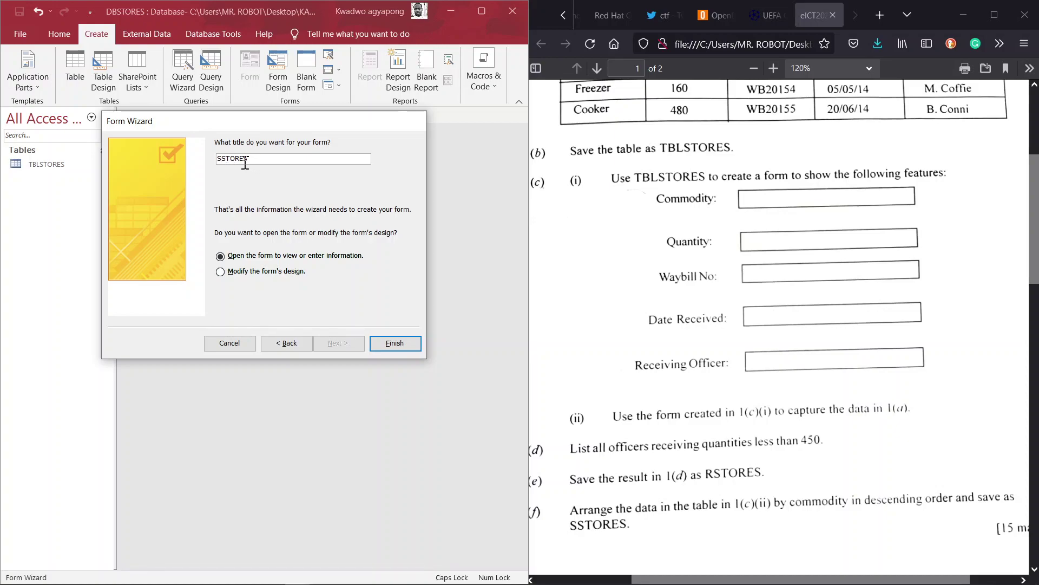
left_click(273, 274)
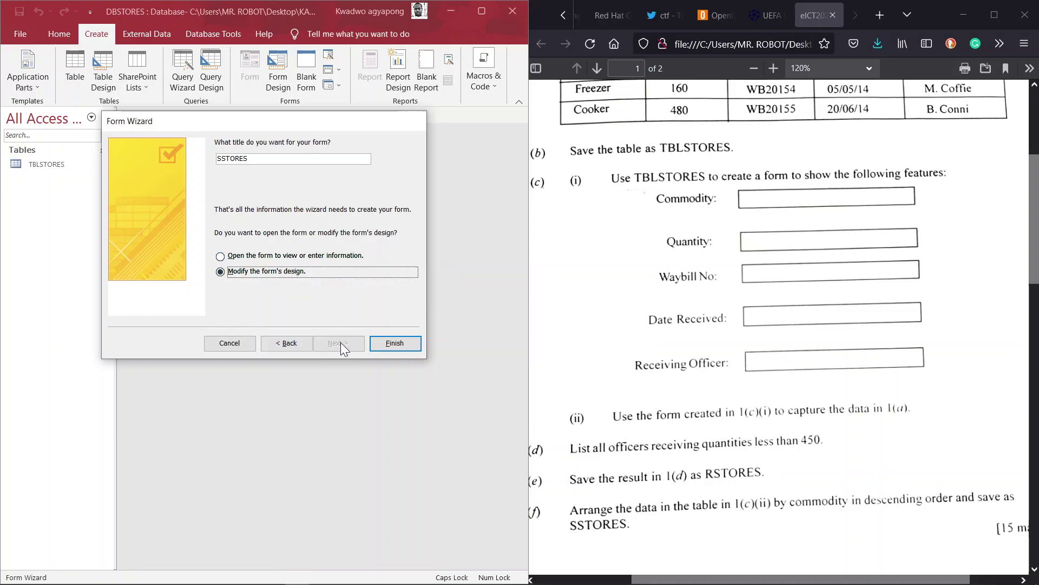
left_click(394, 344)
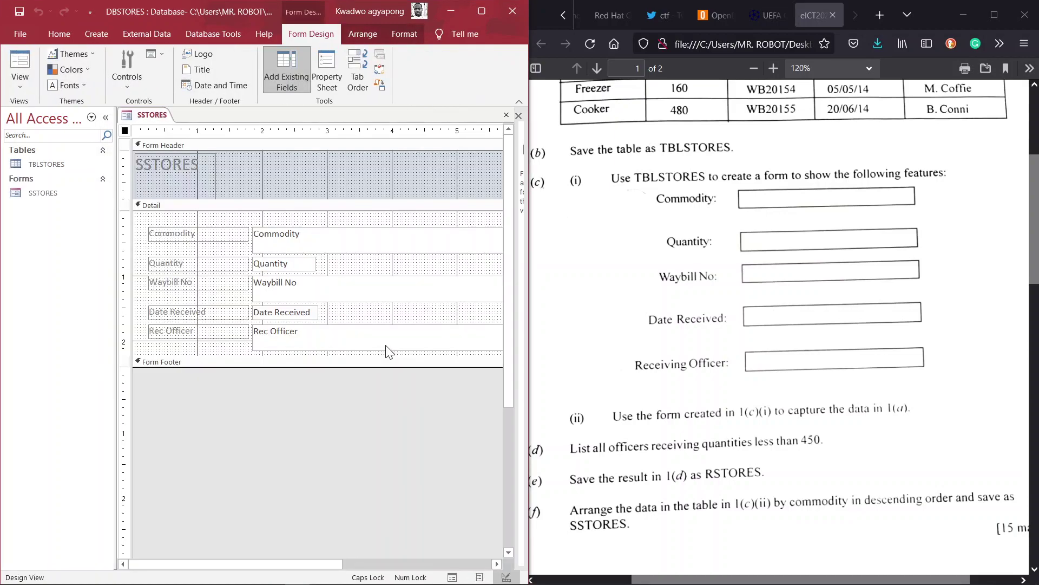
- Enlarge the Detail section, change the Rec Officer label to Receiving Officer, and switch to Form View
left_click_drag(313, 355, 309, 419)
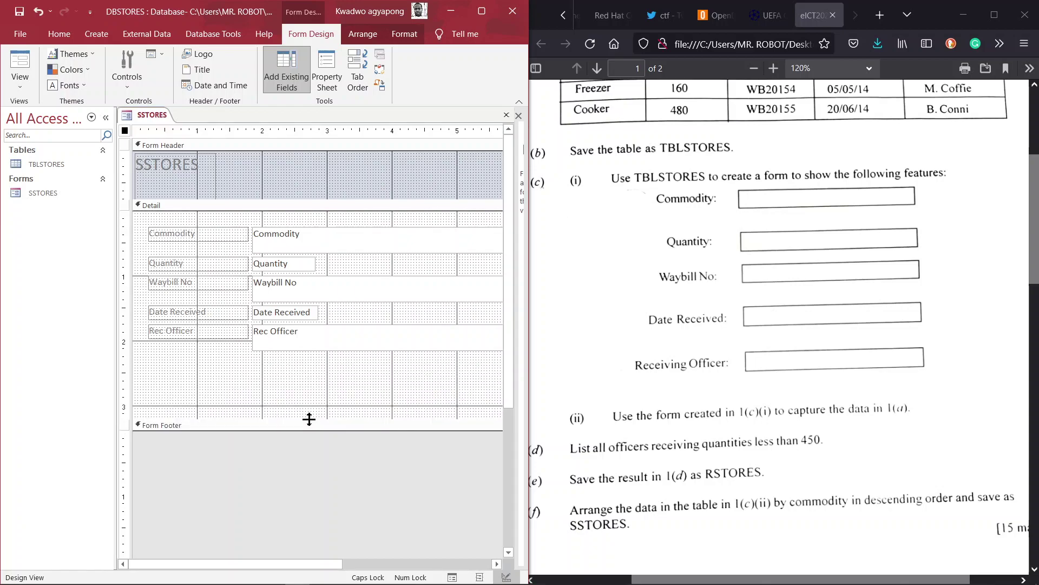
double_click(166, 331)
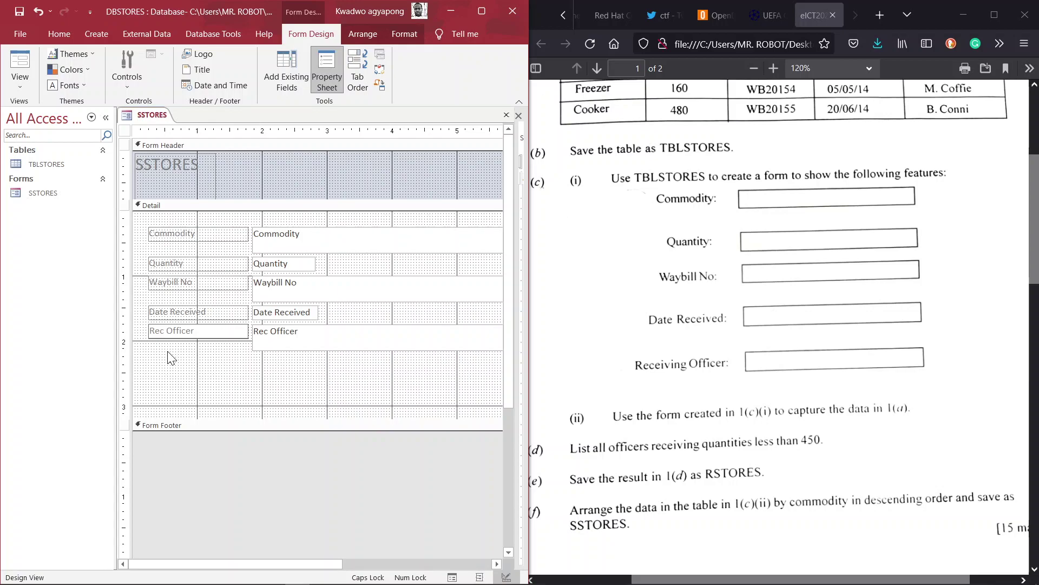
key("Caps_Lock")
type("eiving")
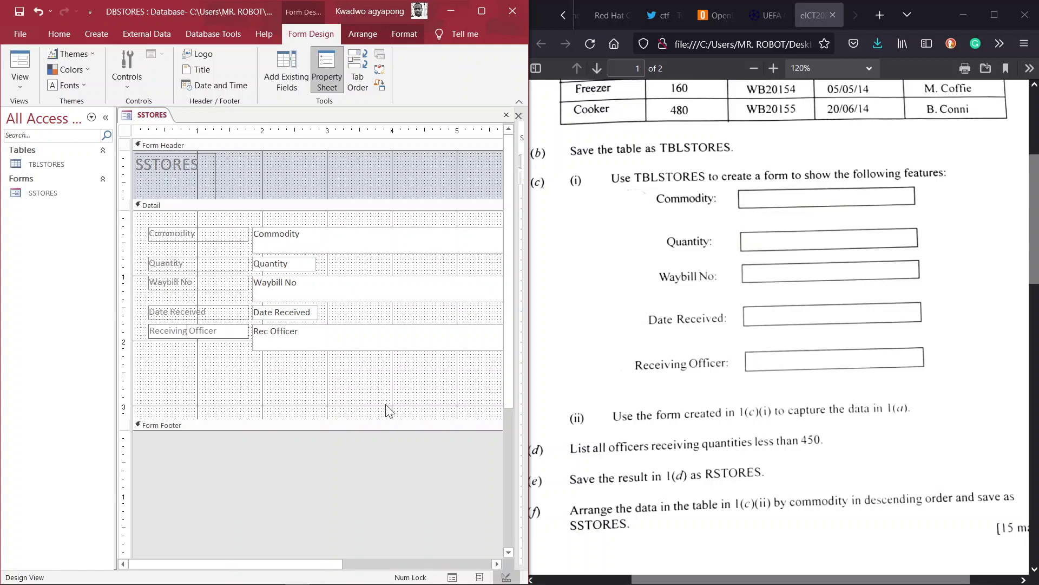
left_click(20, 81)
left_click(34, 109)
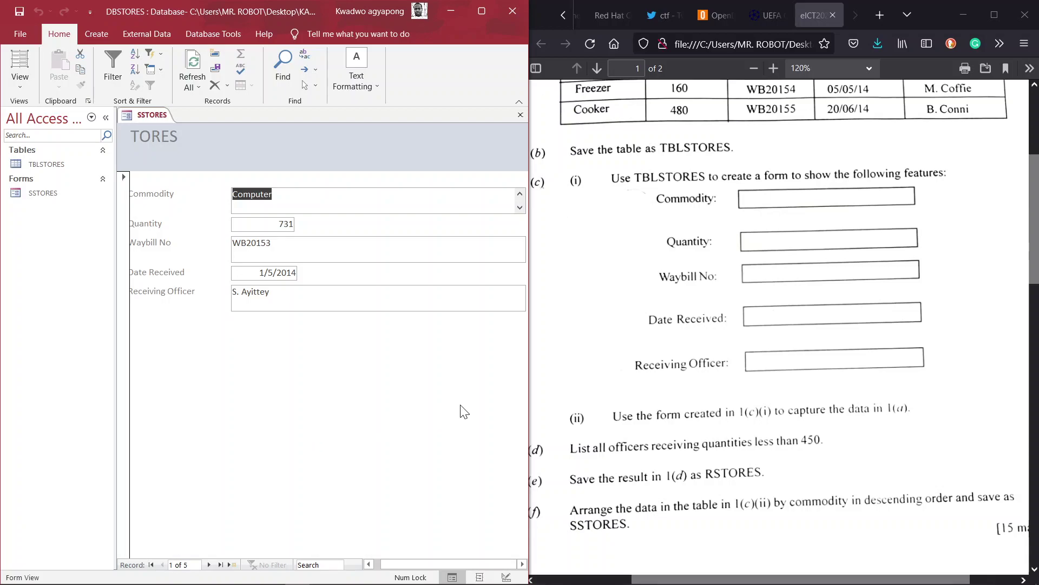
- Widen the Access window beside the browser and read through the question paper
left_click_drag(530, 399, 615, 399)
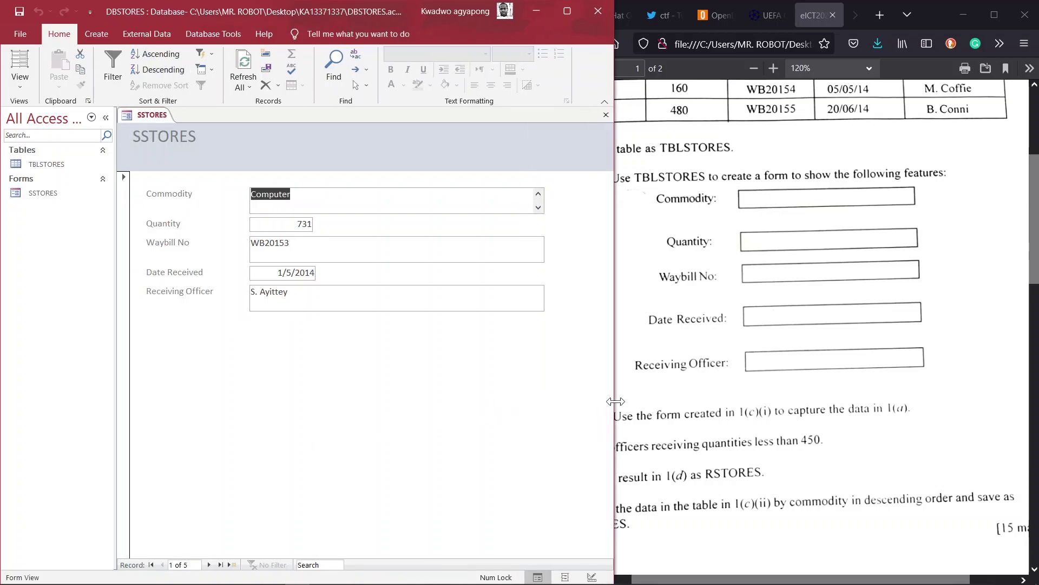
left_click(750, 309)
left_click(471, 377)
left_click(755, 298)
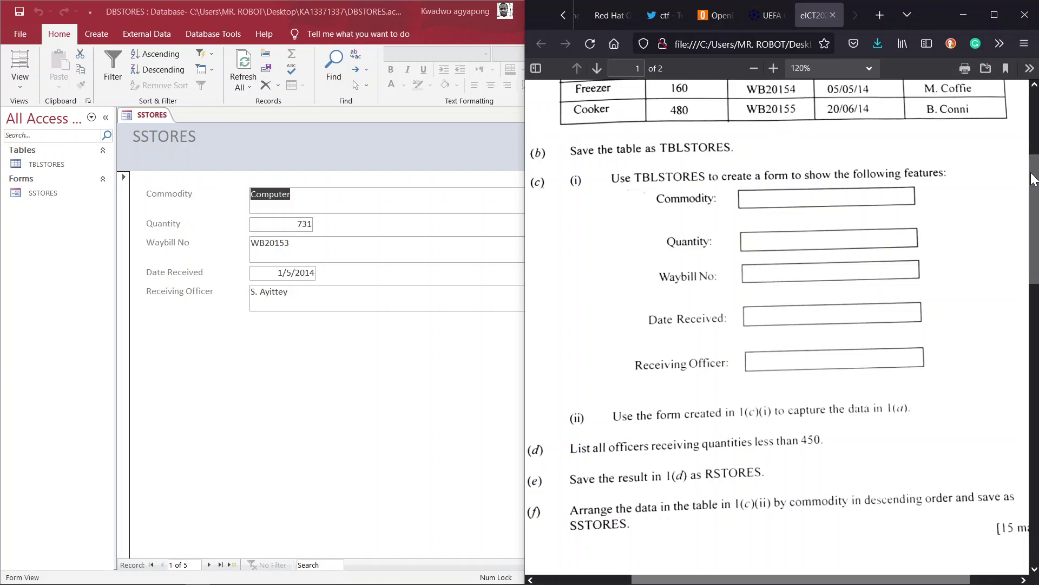
scroll(1026, 176, "up", 3)
scroll(1027, 179, "down", 3)
scroll(1027, 179, "down", 1)
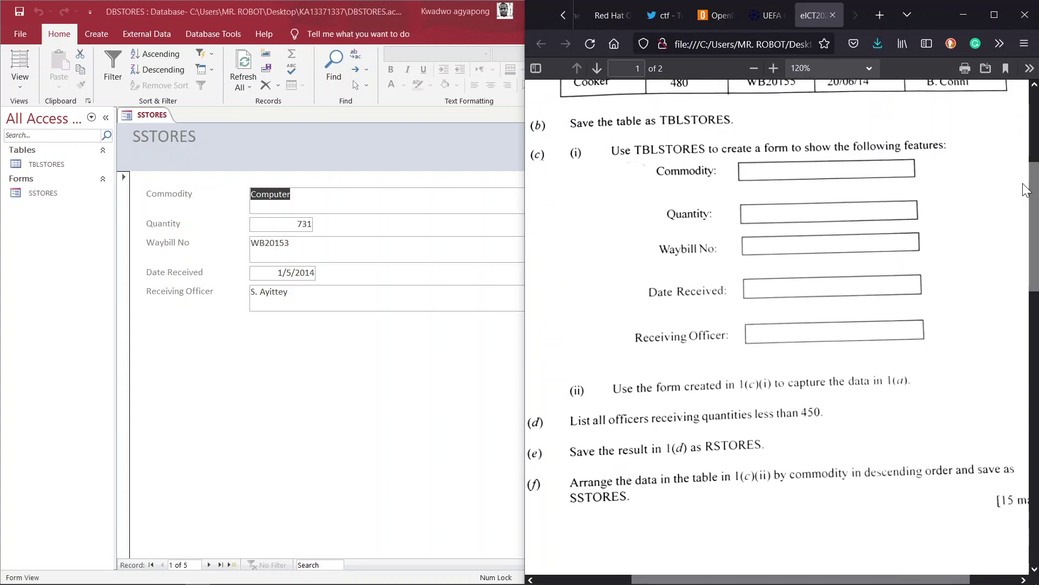
left_click(390, 178)
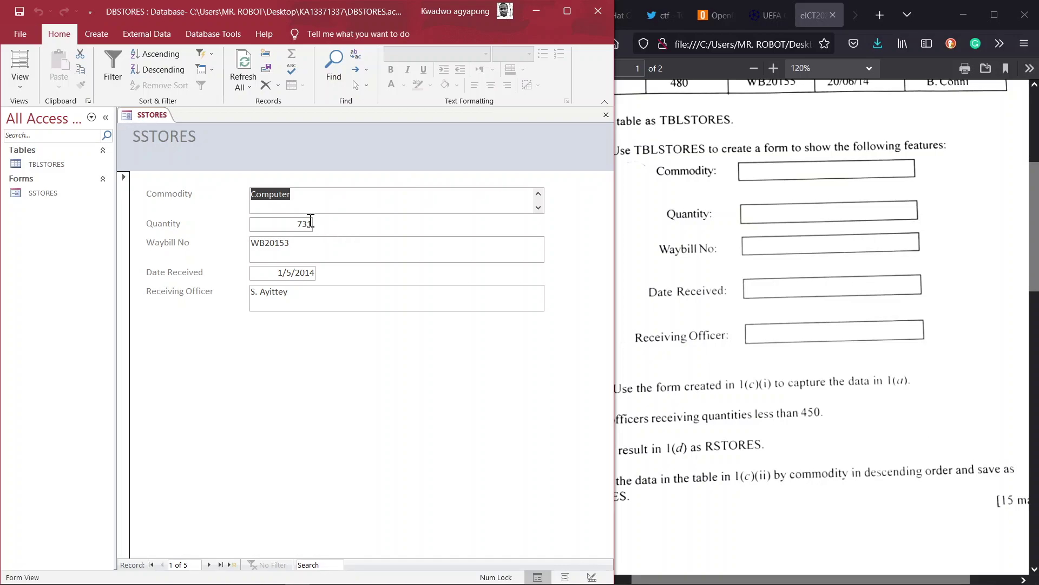
- Step through the five SSTORES records, Computer to TV and back, checking them against the paper
left_click(209, 564)
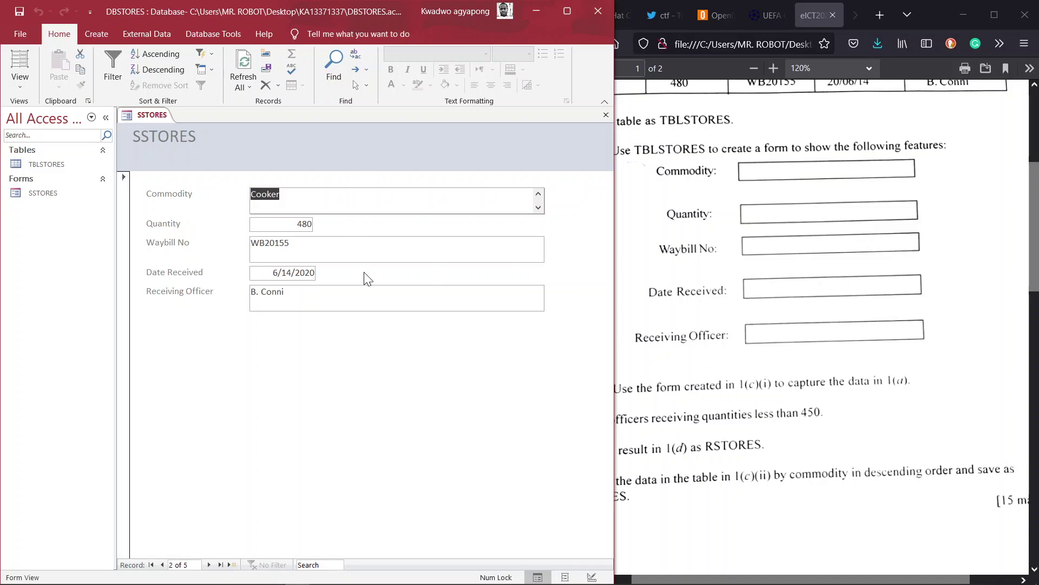
left_click(211, 564)
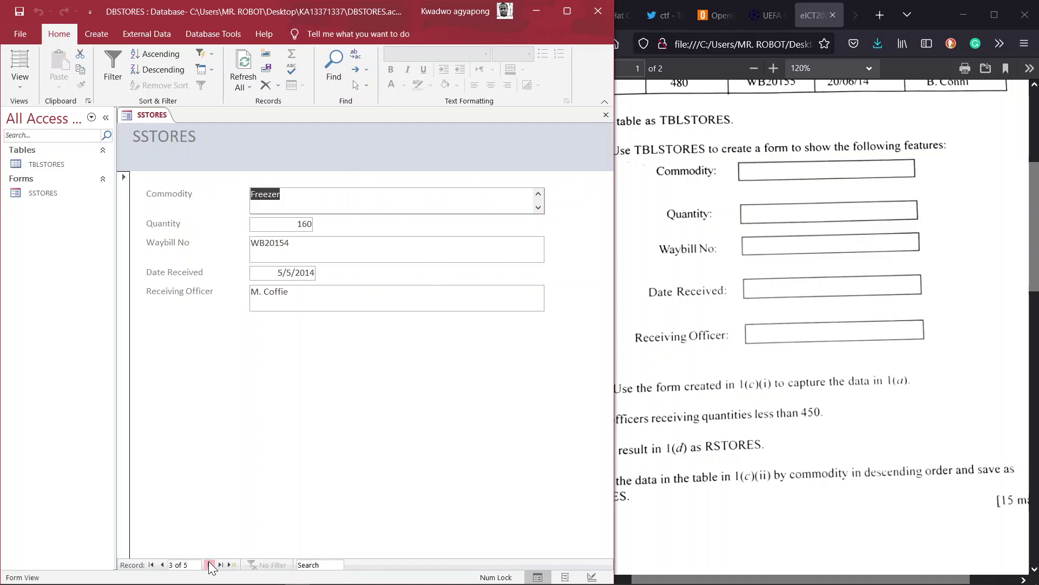
left_click(210, 565)
left_click(209, 565)
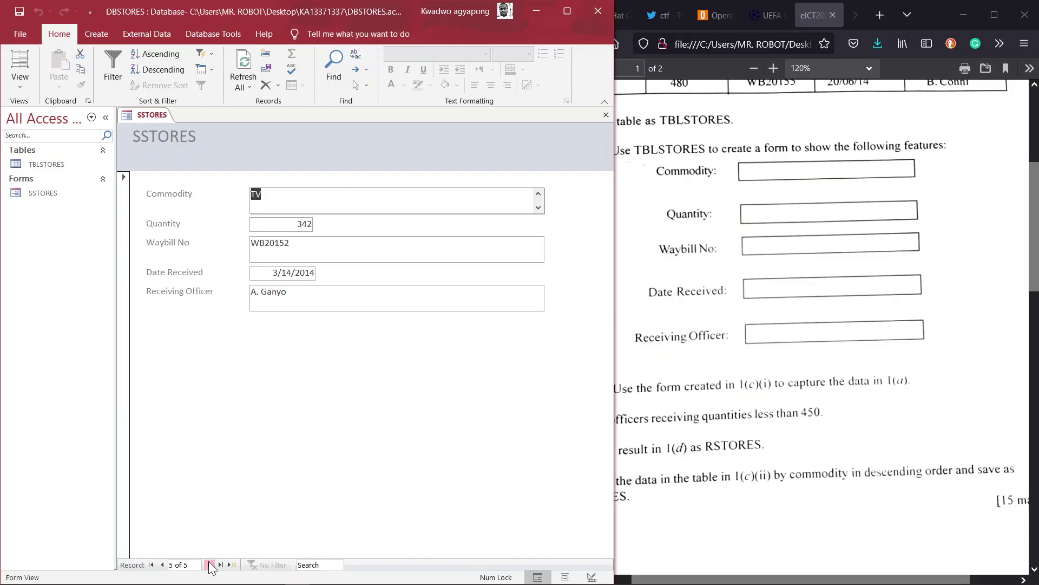
left_click(163, 564)
left_click(163, 565)
left_click(163, 565)
left_click(163, 565)
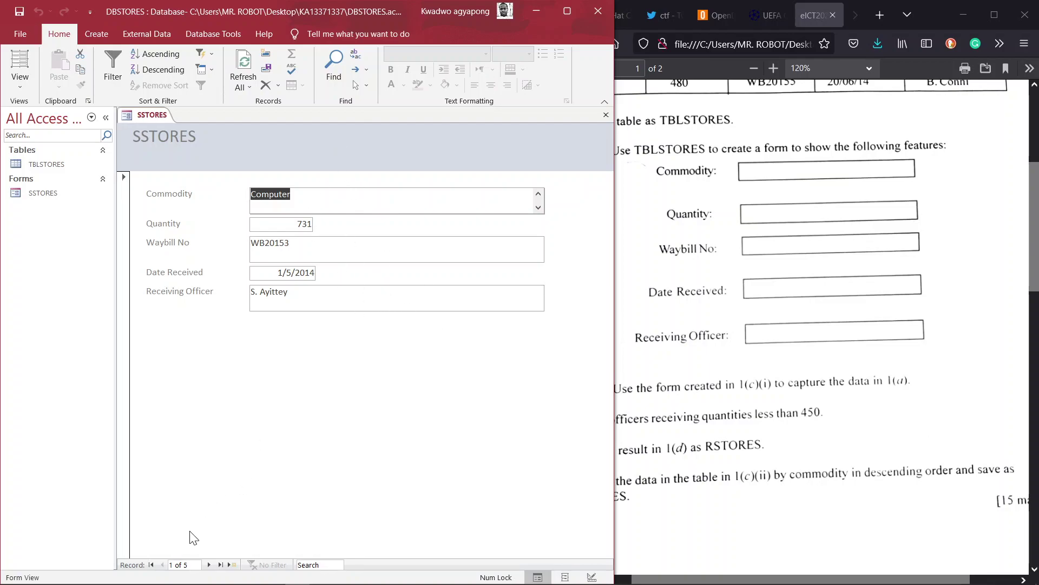
left_click(209, 565)
left_click(209, 565)
left_click(209, 564)
left_click(209, 565)
left_click(209, 565)
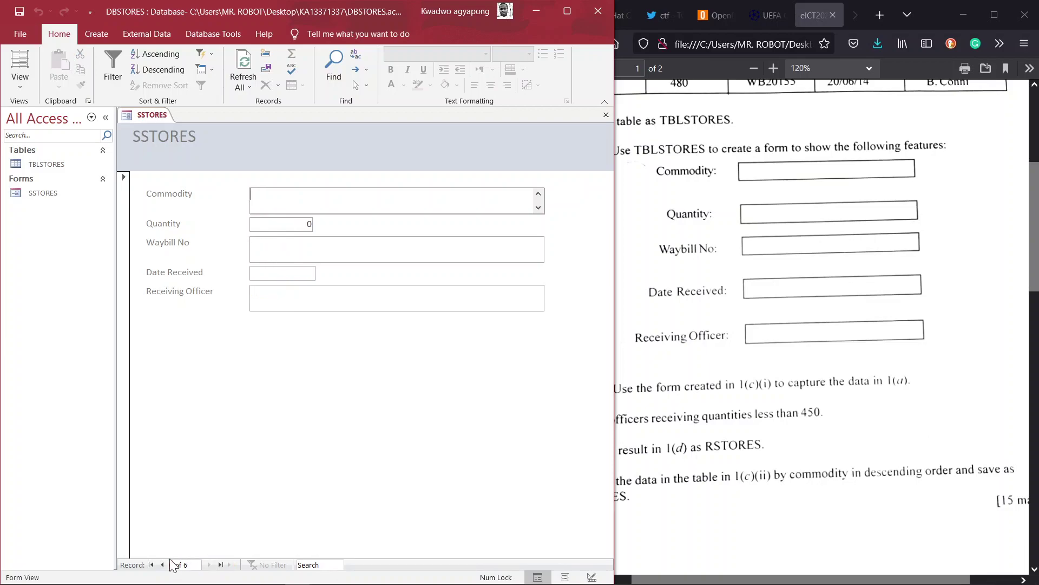
left_click(163, 564)
left_click(162, 564)
left_click(162, 564)
left_click(163, 565)
left_click(163, 565)
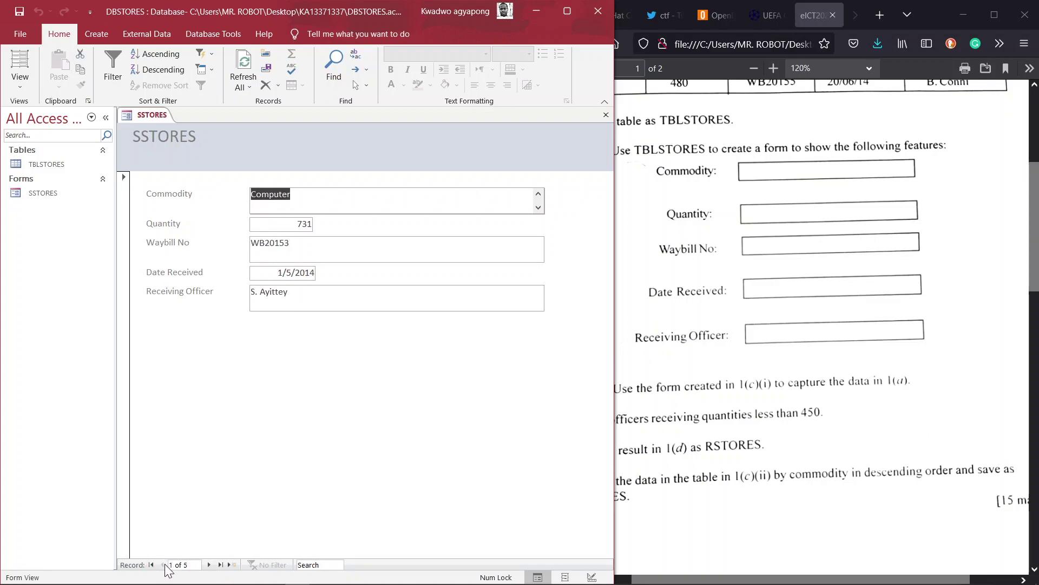
- Save the SSTORES form and close it
left_click(761, 418)
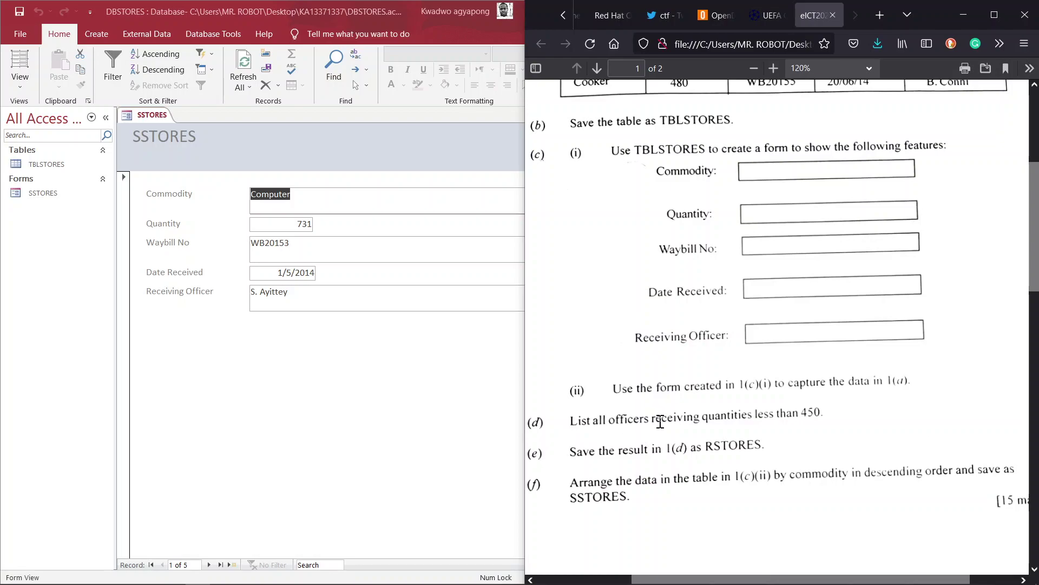
right_click(145, 114)
left_click(173, 122)
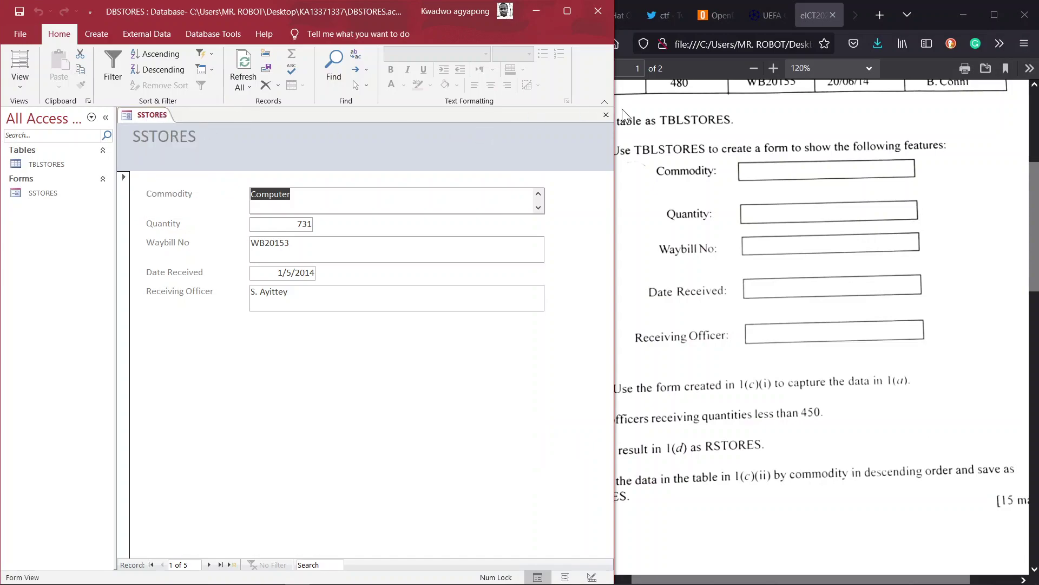
left_click(607, 115)
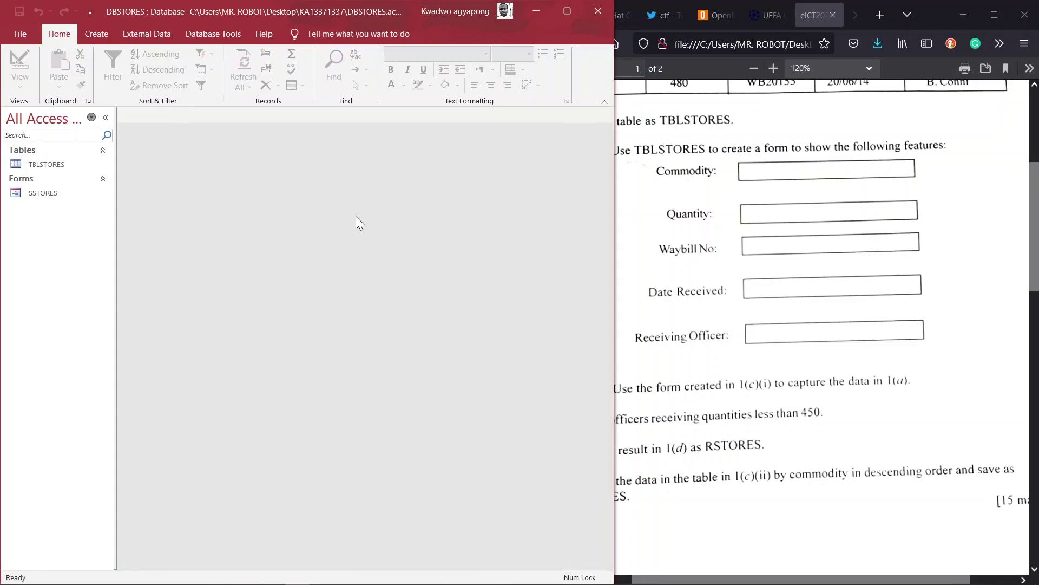
- Start the Simple Query Wizard for a new query
left_click(698, 399)
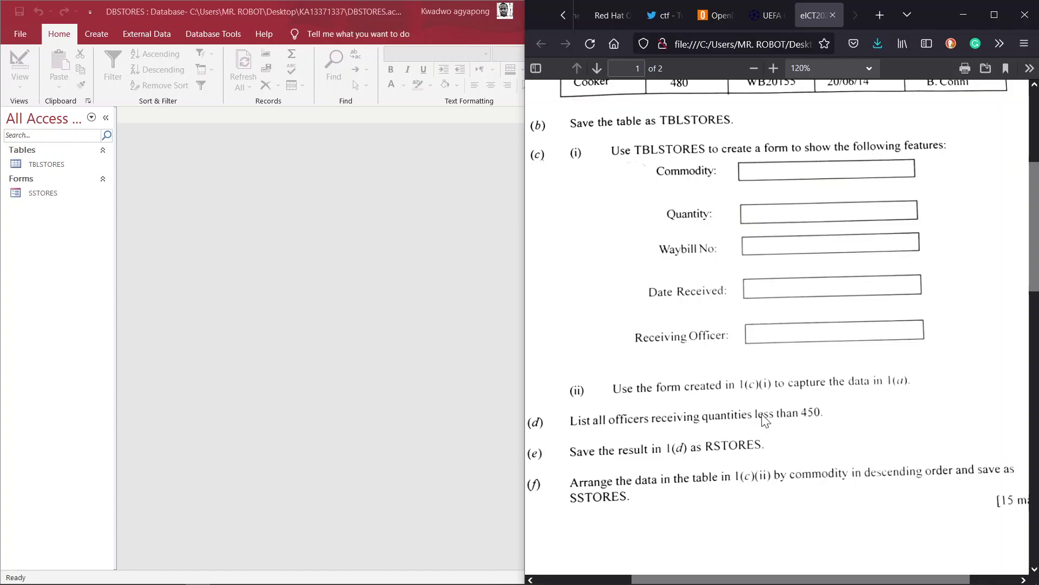
left_click(286, 224)
left_click(98, 36)
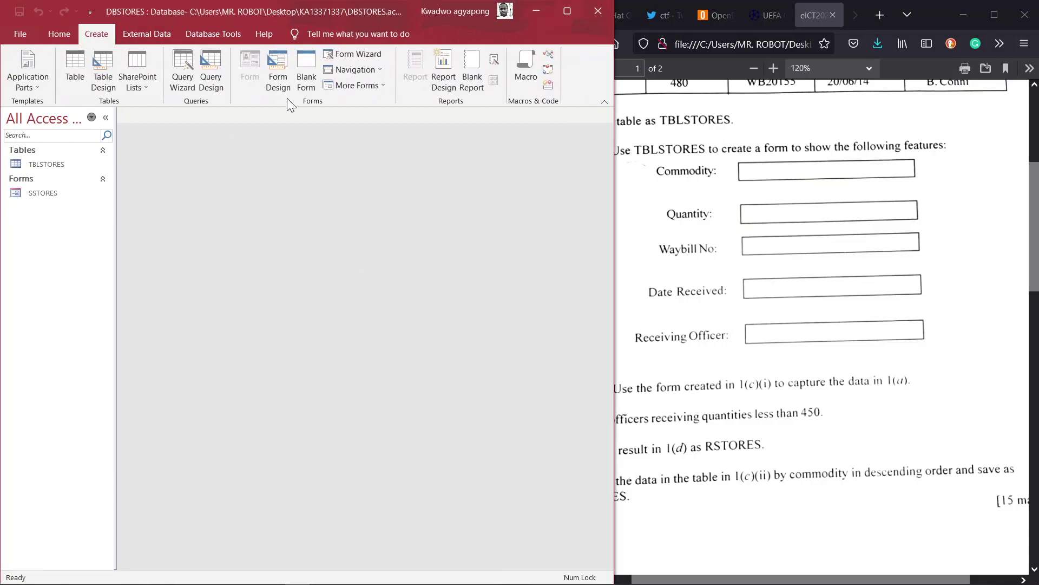
left_click(187, 87)
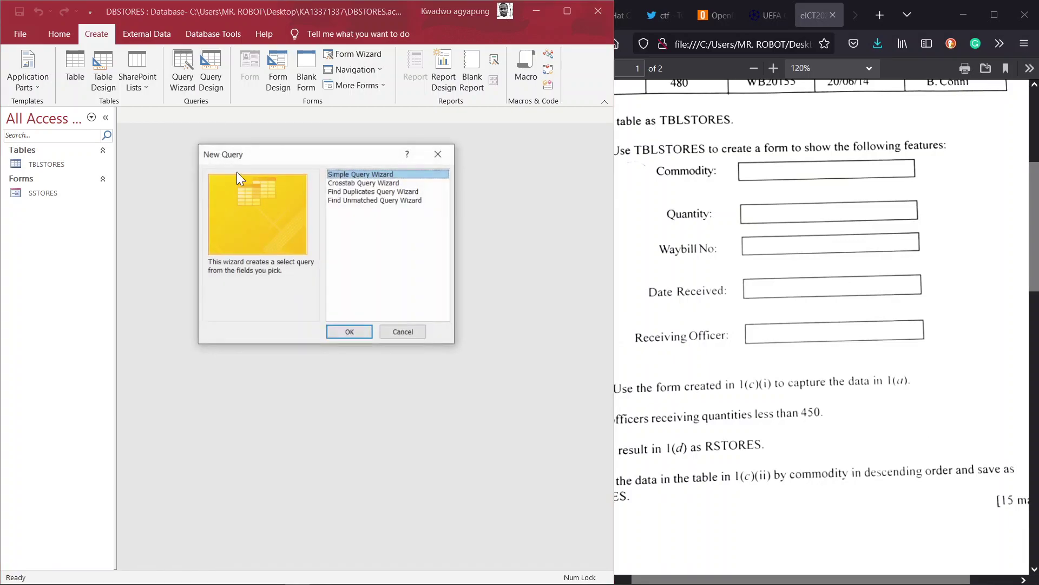
left_click(348, 332)
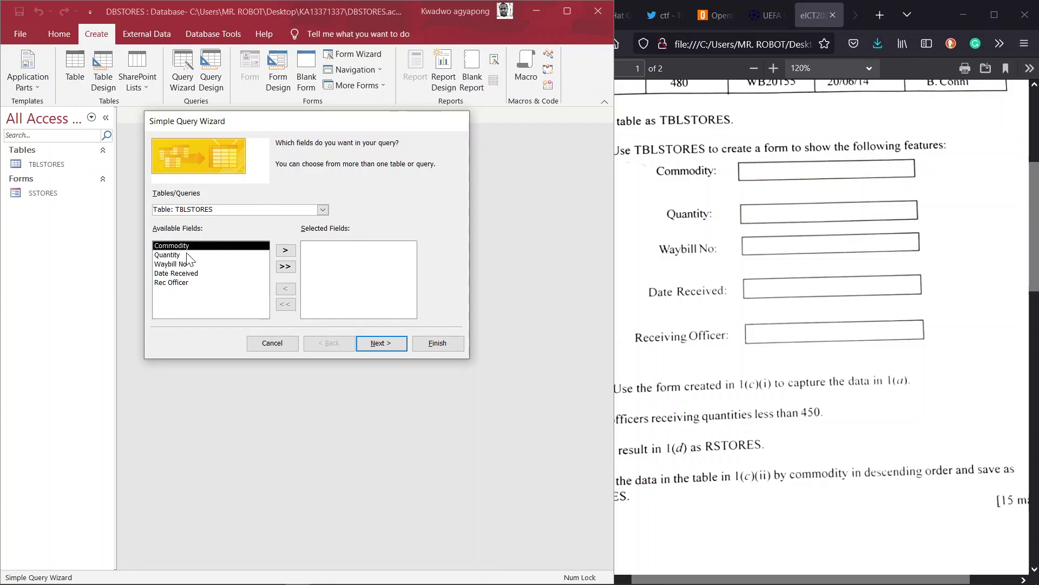
- Add all five TBLSTORES fields to the query and keep it a detail query
left_click(794, 357)
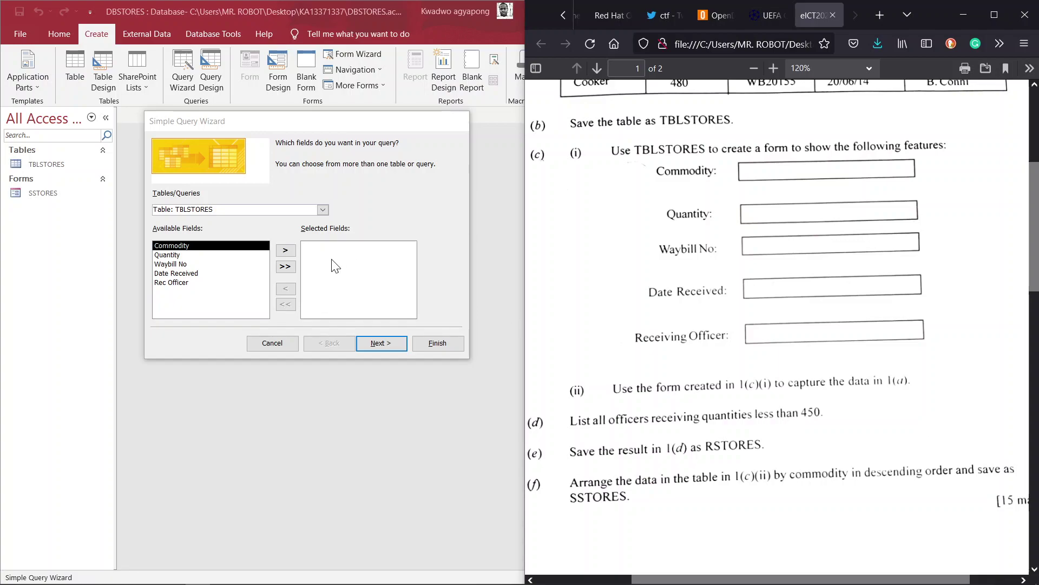
left_click(286, 264)
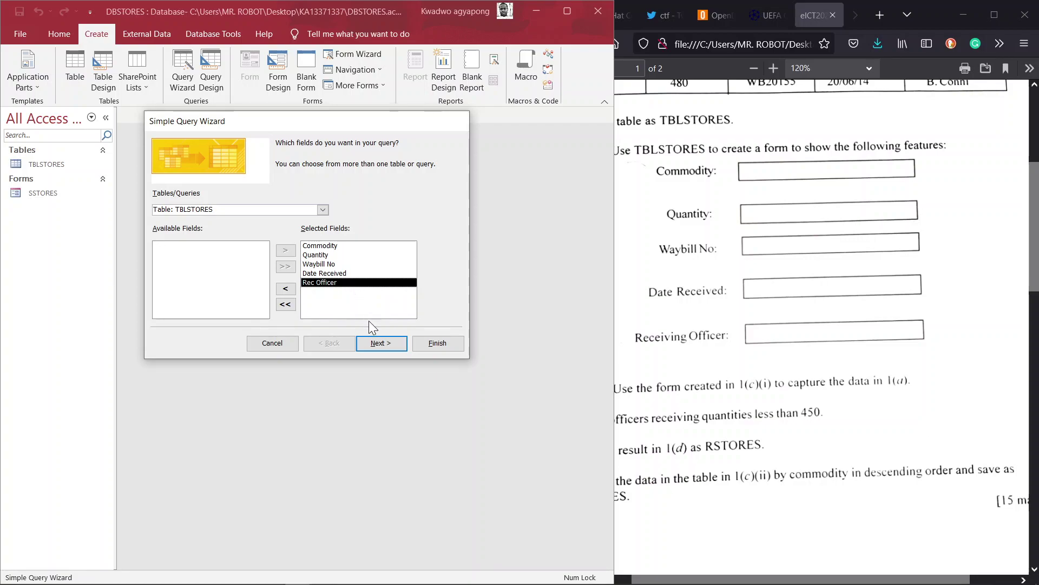
left_click(382, 344)
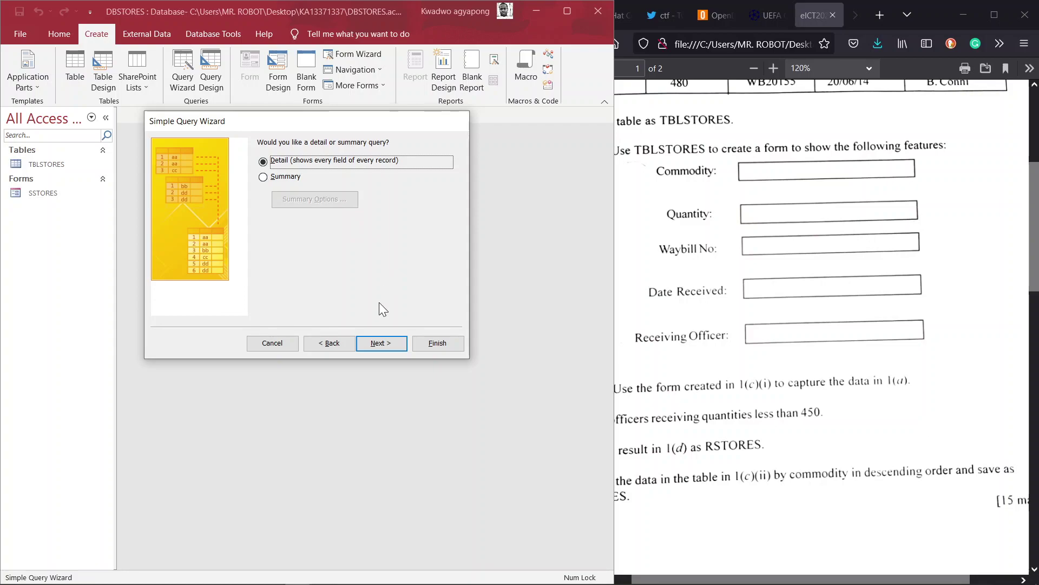
left_click(374, 341)
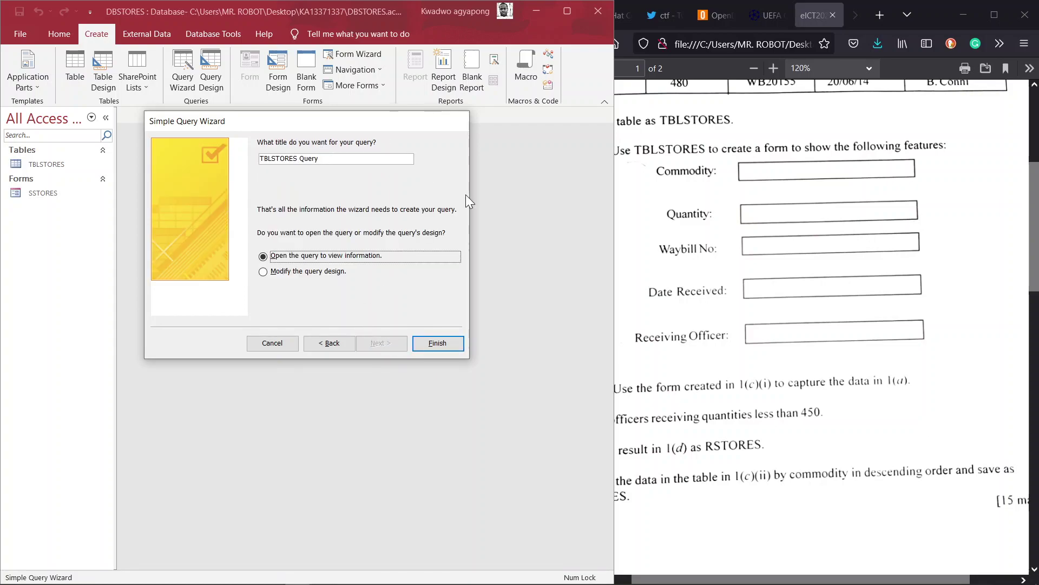
- Title the query RSTORES and set it to open in design view when finished
left_click(727, 362)
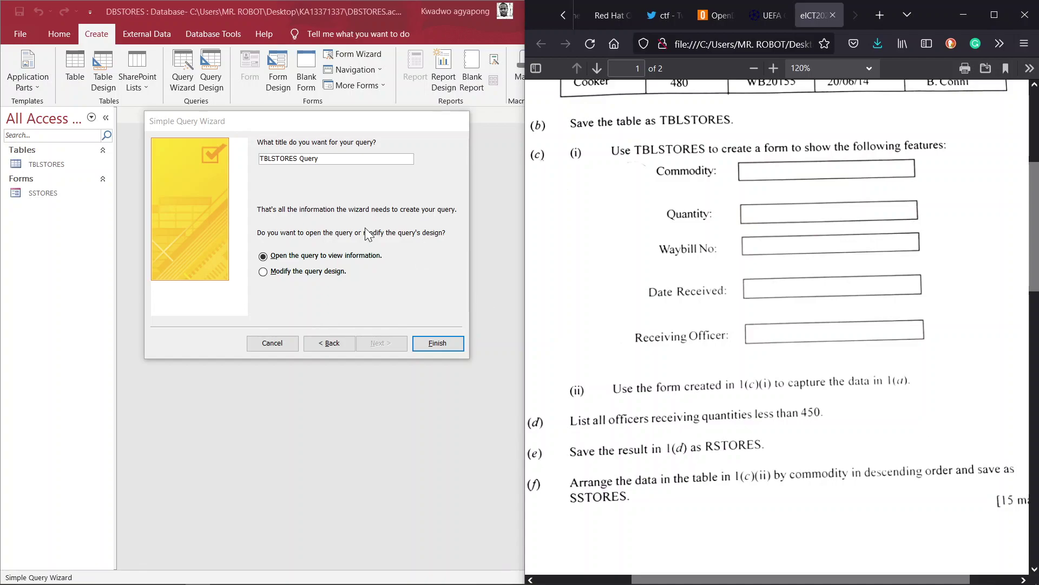
left_click(331, 155)
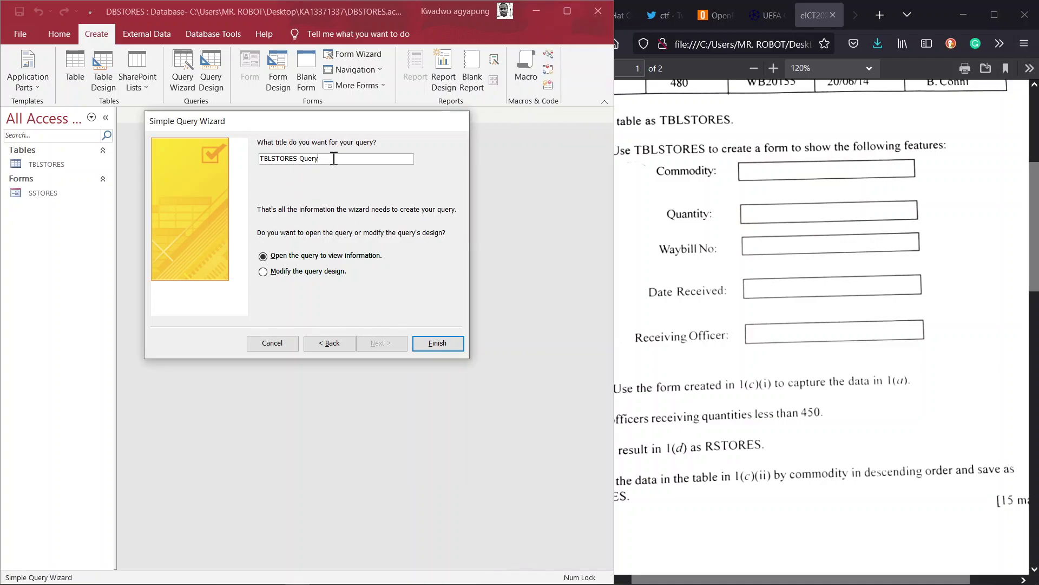
left_click_drag(331, 157, 224, 158)
key("Left")
key("Delete")
key("Delete")
key("Delete")
key("Caps_Lock")
type("R")
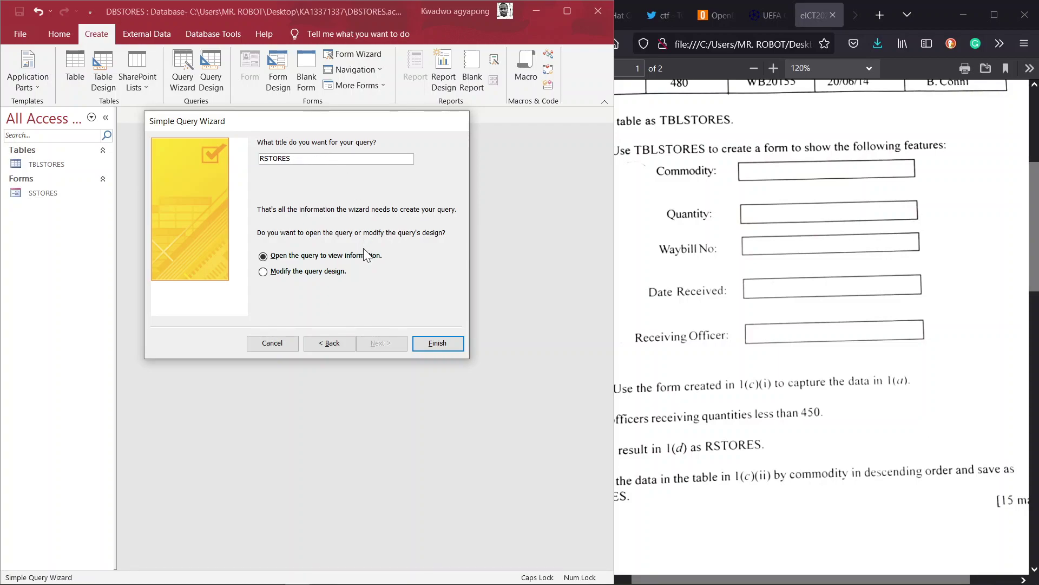
left_click(286, 272)
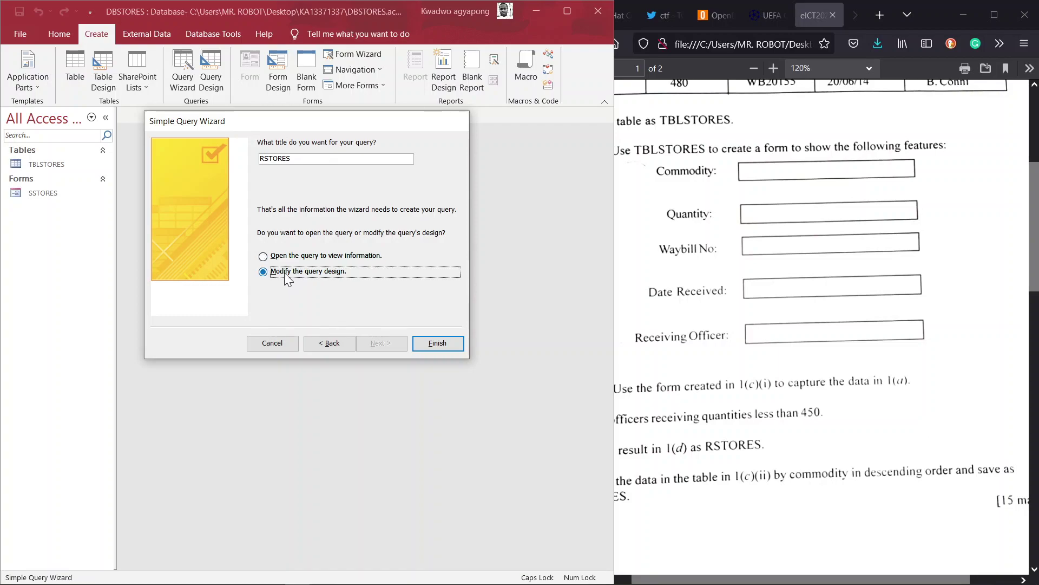
- Finish the wizard, give Quantity the criterion <450, and run it to show Fridge, TV and Freezer
left_click(427, 342)
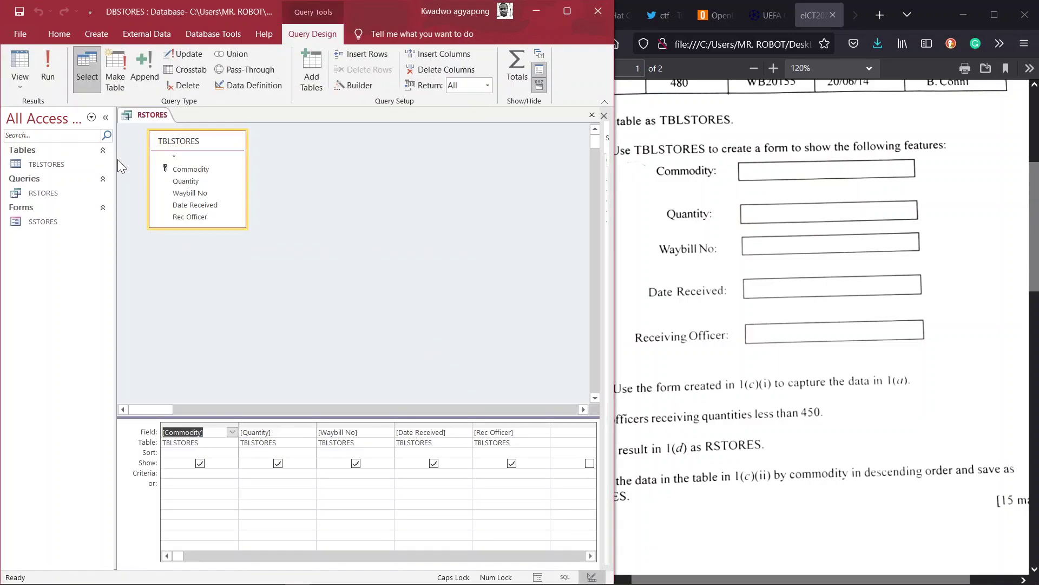
left_click(15, 82)
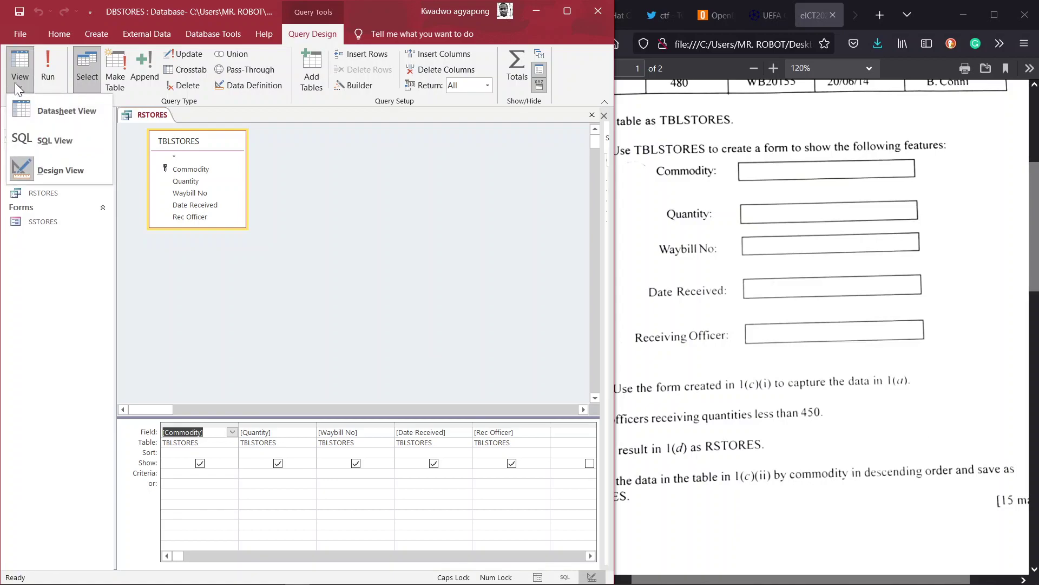
left_click(15, 83)
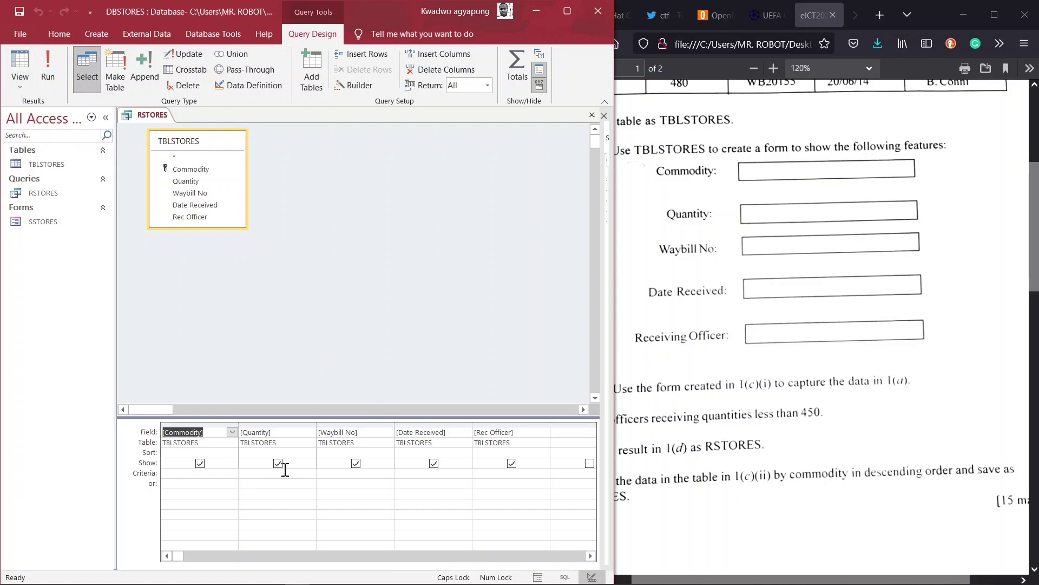
left_click(800, 414)
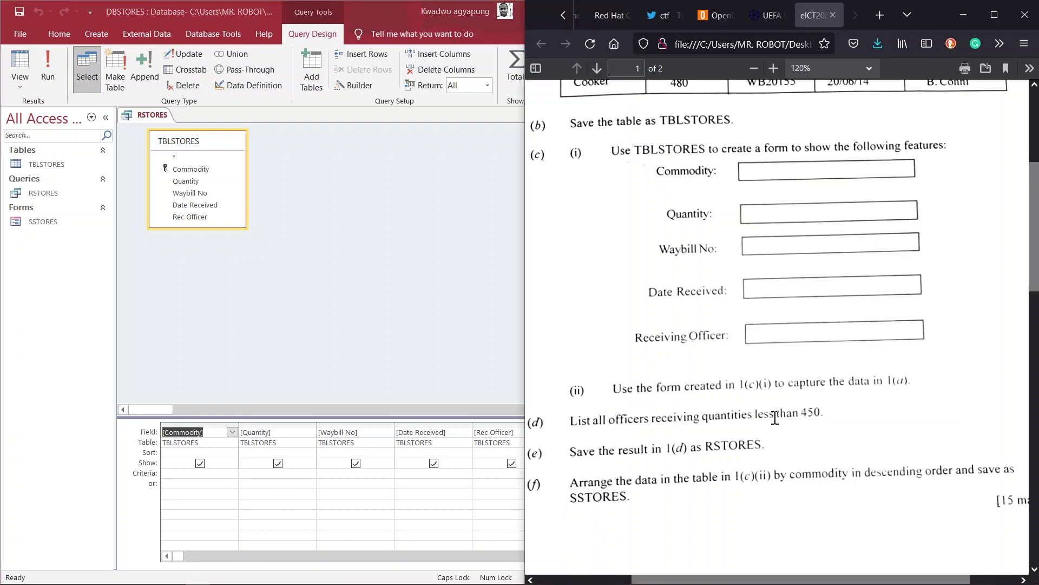
left_click(250, 480)
left_click(267, 474)
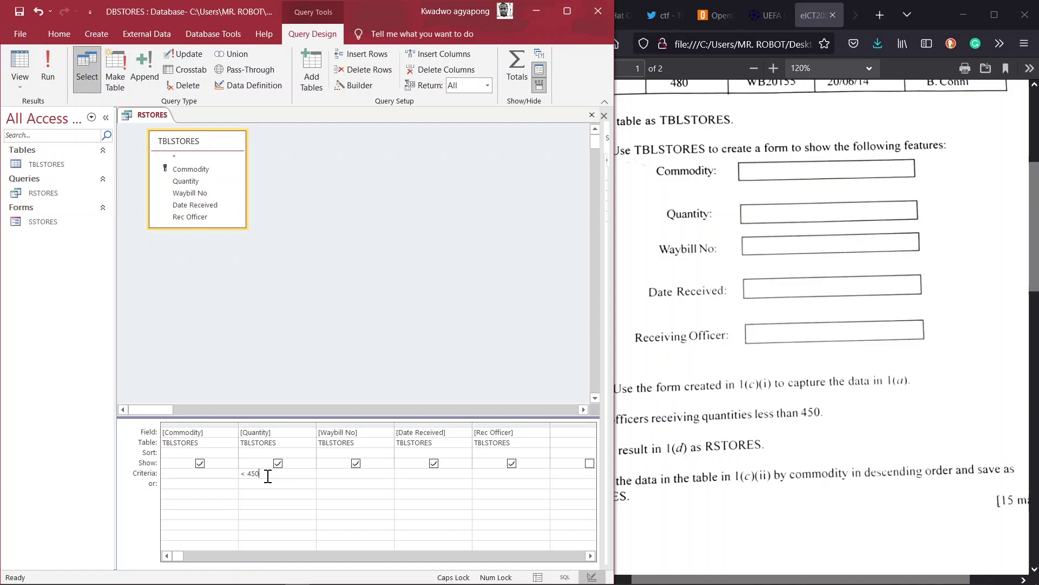
left_click(22, 86)
left_click(43, 111)
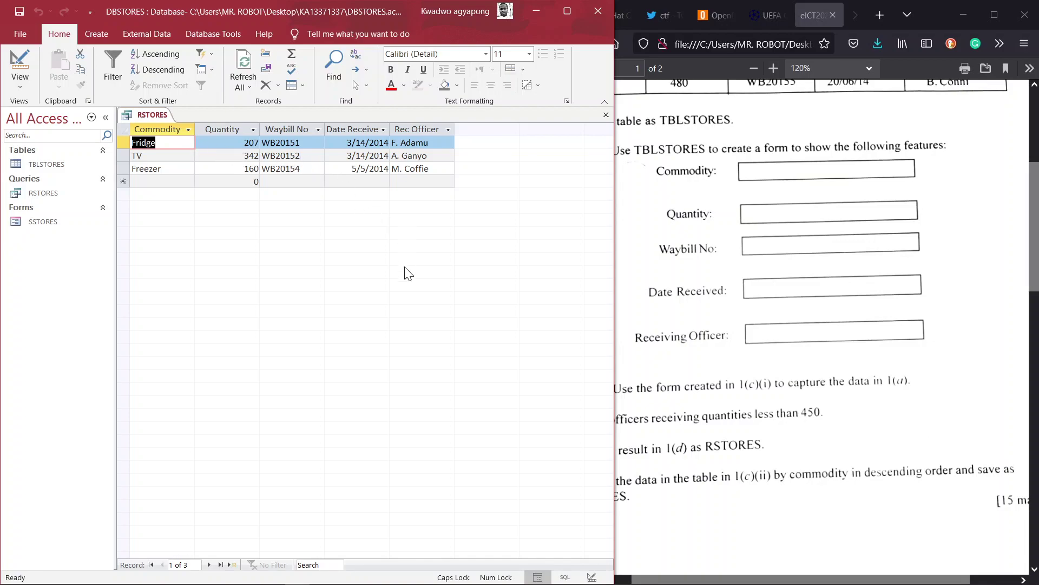
- Open TBLSTORES alongside the RSTORES results to compare its five records, Computer to TV
left_click(726, 477)
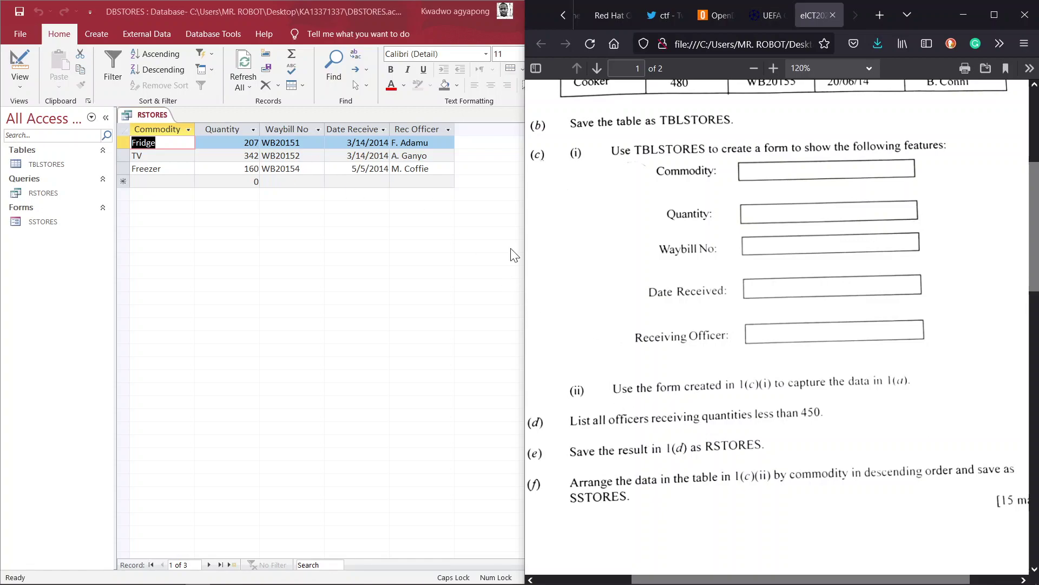
left_click(180, 142)
left_click(379, 223)
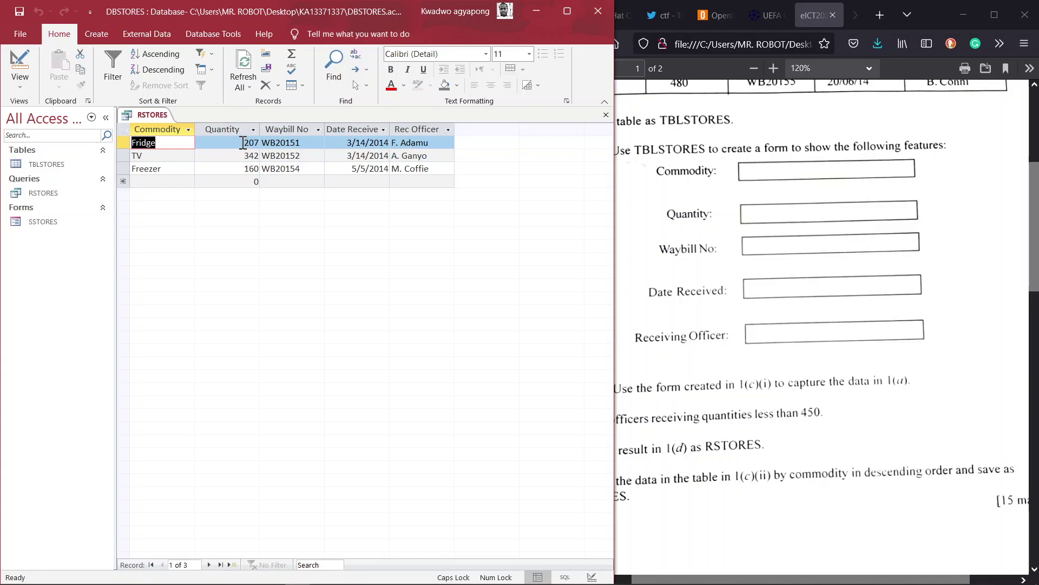
double_click(62, 162)
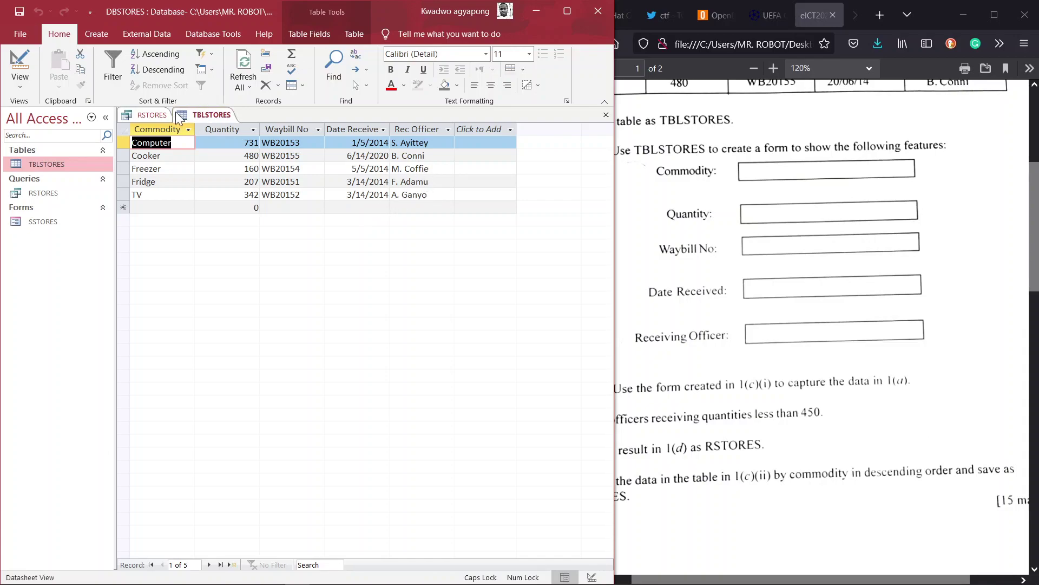
left_click(158, 114)
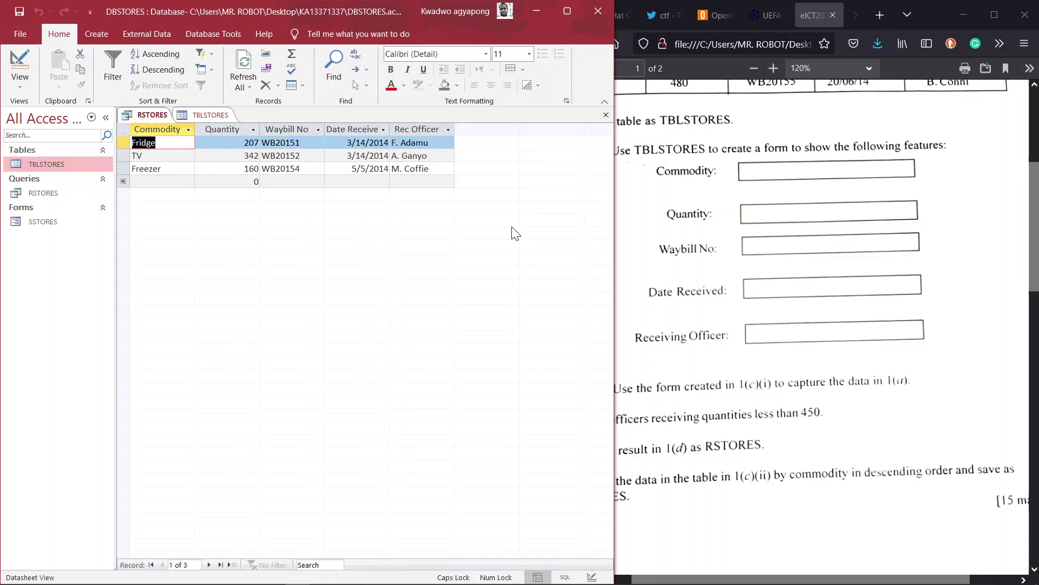
left_click_drag(615, 347, 526, 299)
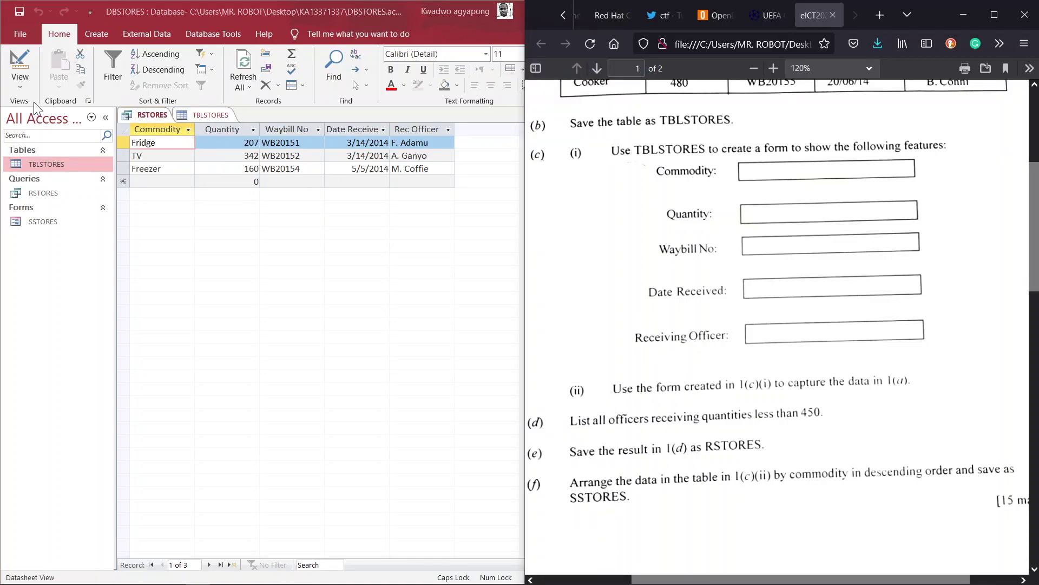
- Hide Waybill No and Date Received so RSTORES lists only Quantity and Rec Officer (207, 342, 160)
left_click(20, 87)
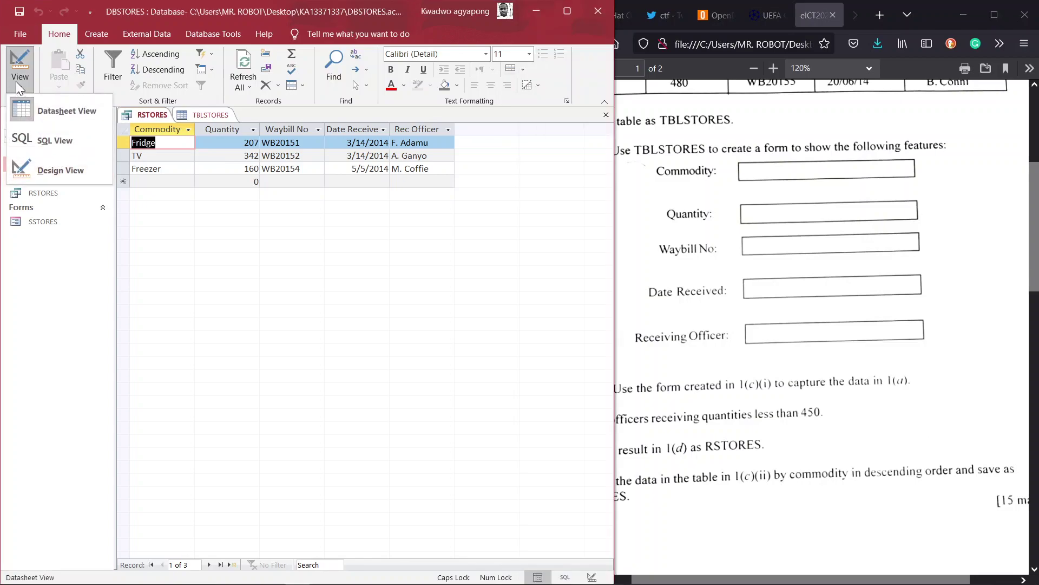
left_click(40, 162)
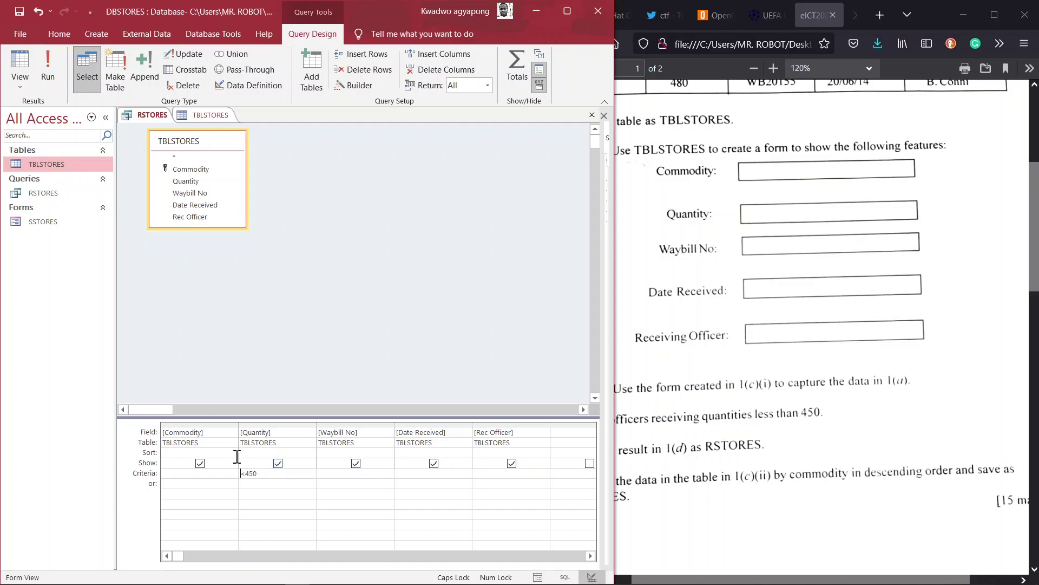
left_click(433, 463)
left_click(356, 463)
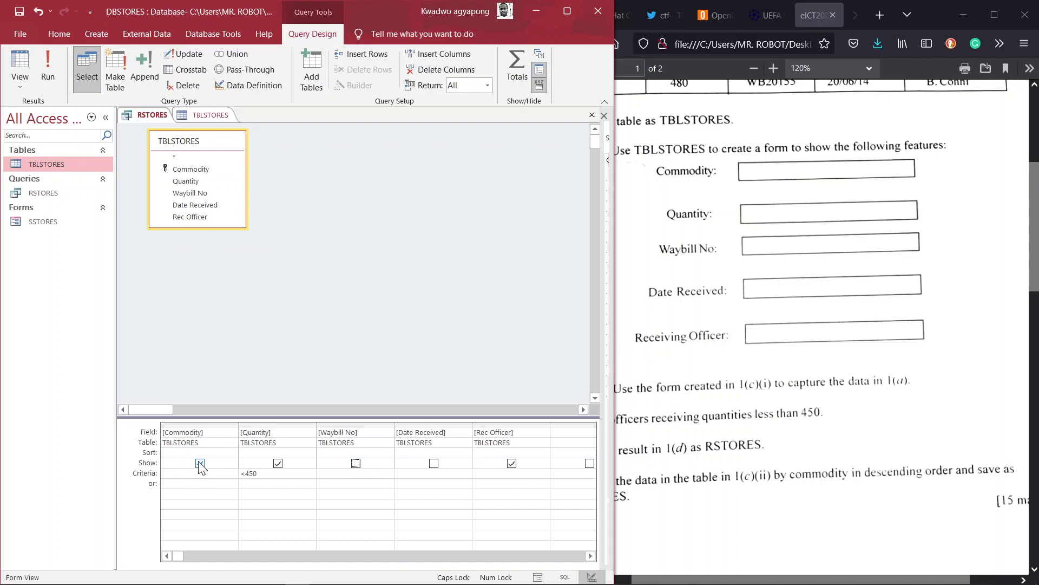
left_click(20, 86)
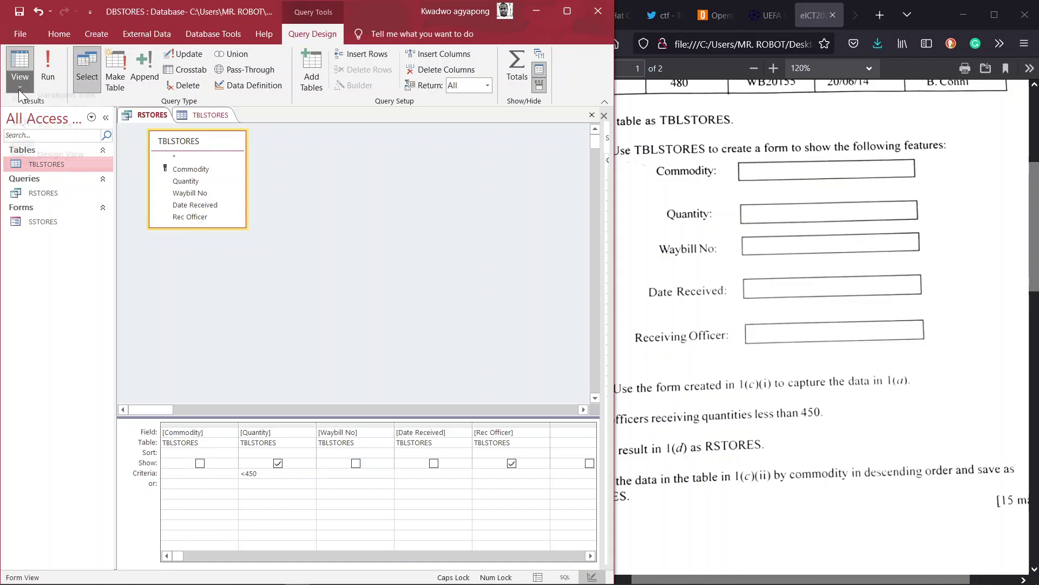
left_click(47, 116)
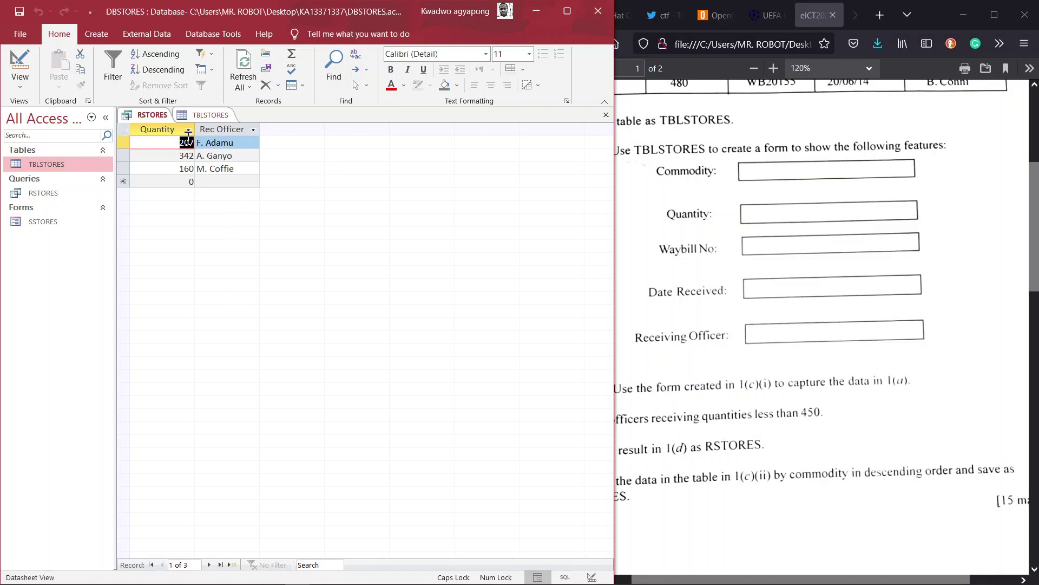
right_click(206, 120)
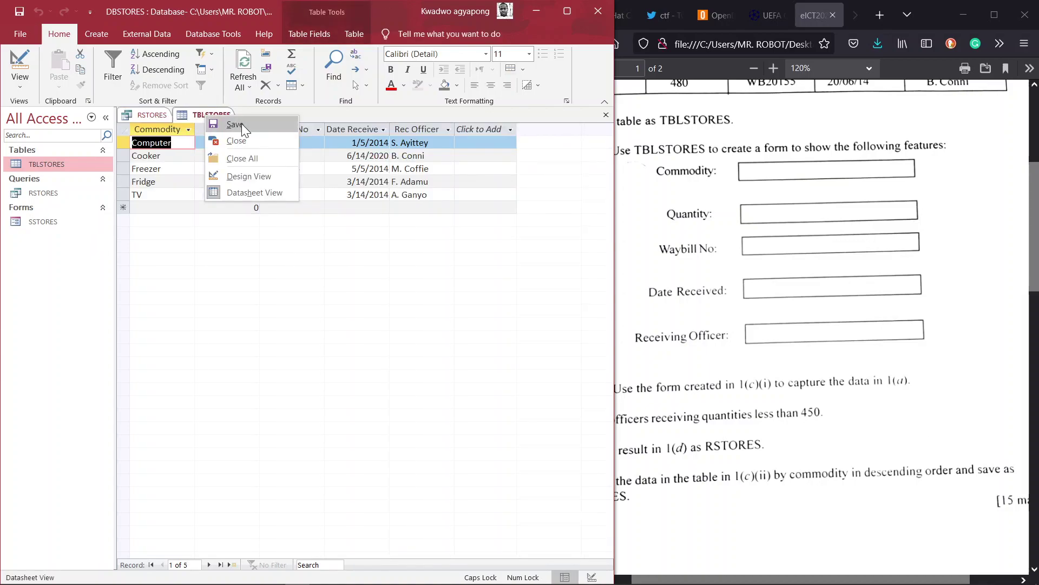
left_click(160, 115)
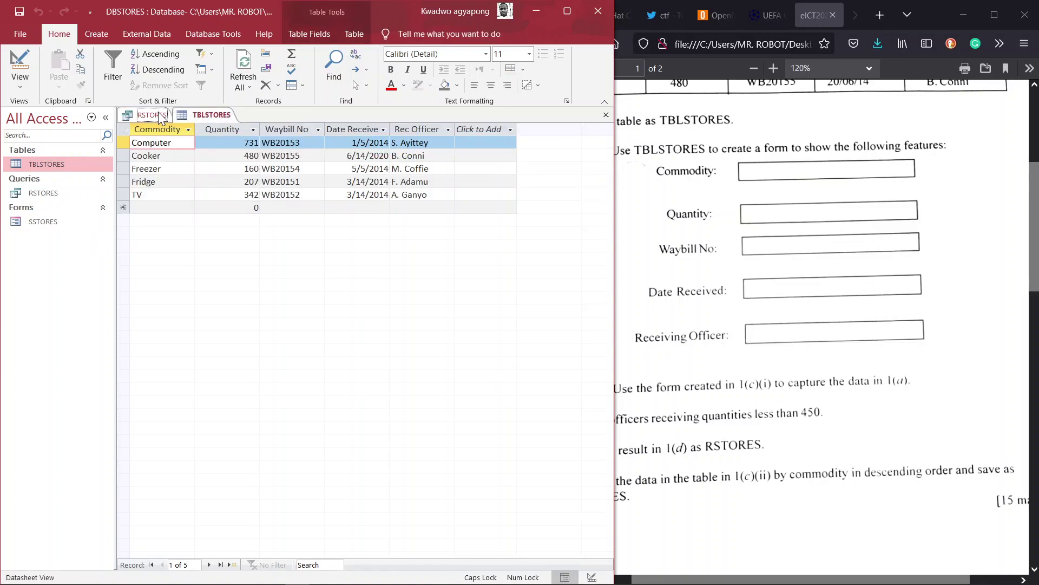
right_click(160, 115)
left_click(178, 120)
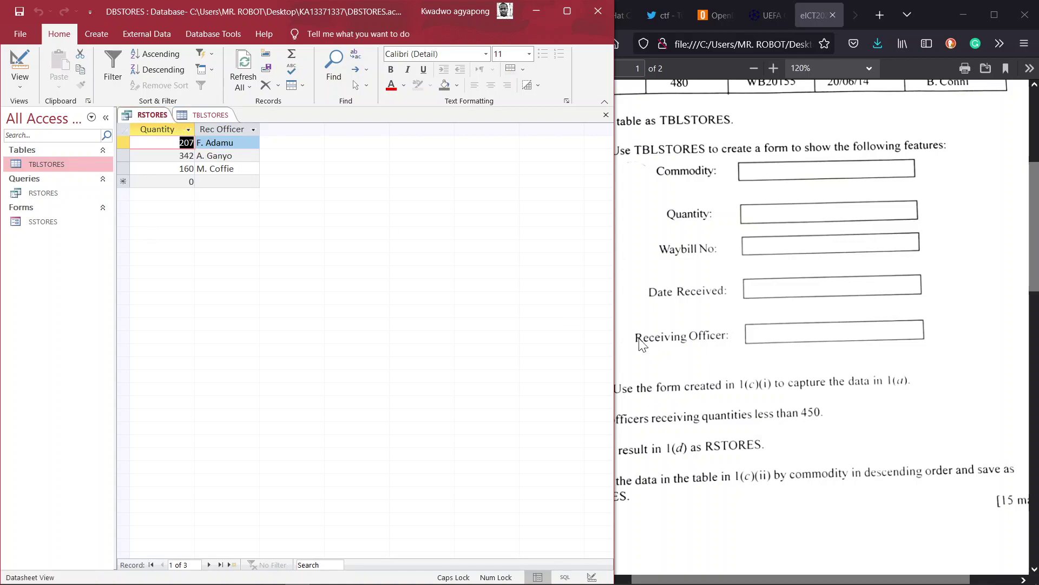
left_click(778, 482)
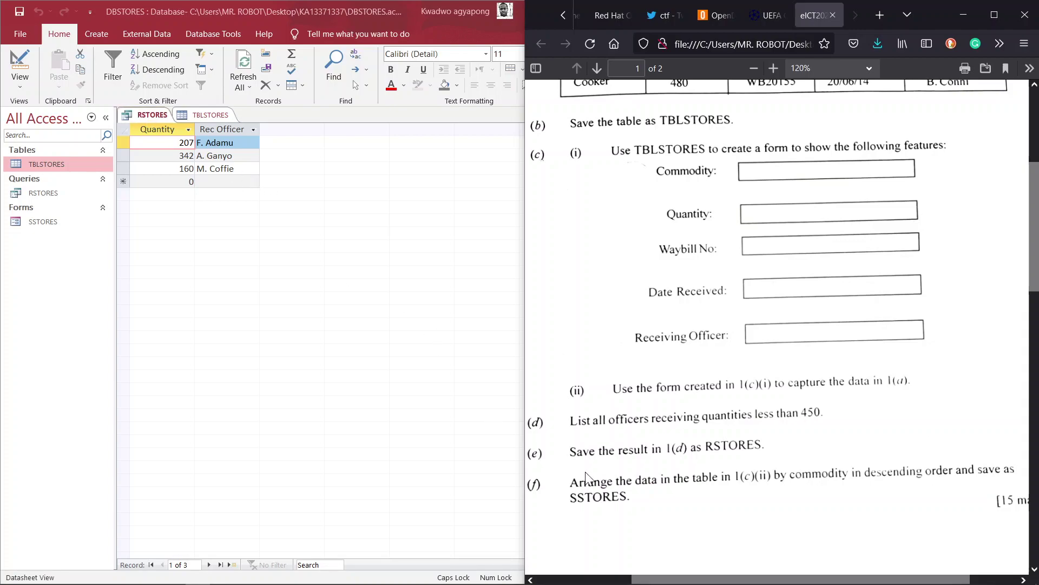
left_click(10, 224)
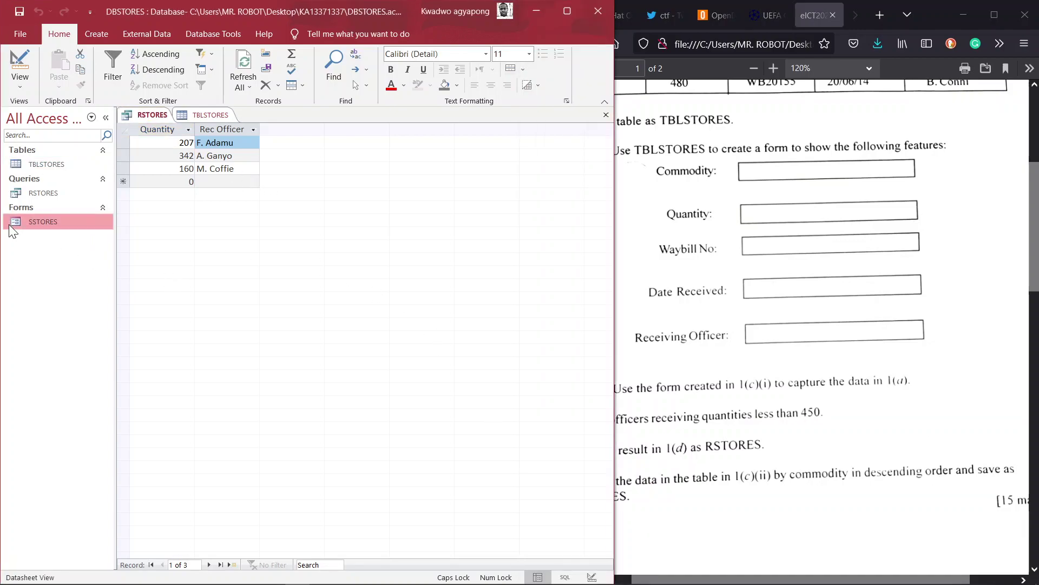
- Open the SSTORES form and sort it by Commodity in descending order
double_click(9, 224)
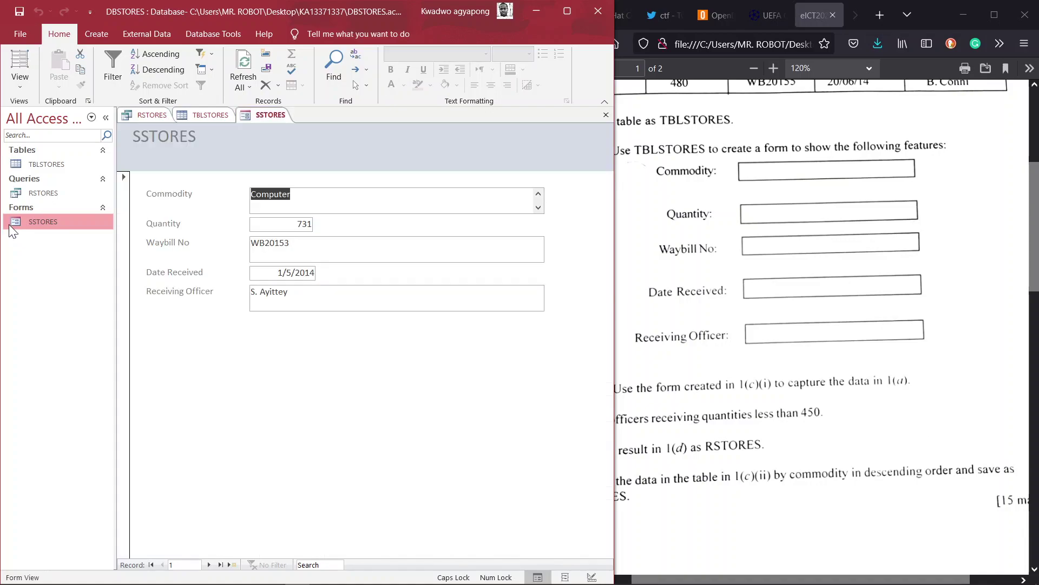
left_click(318, 194)
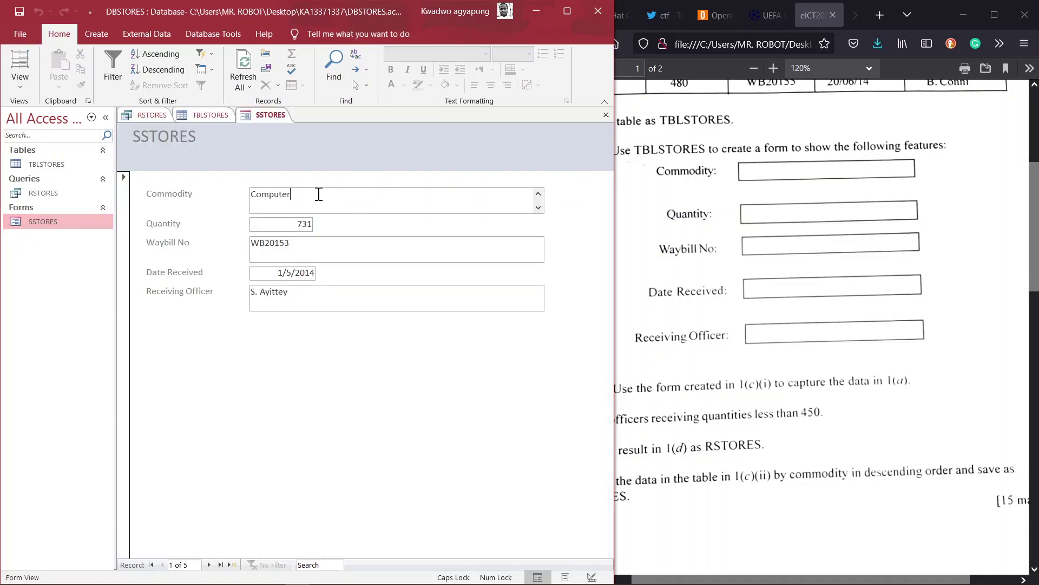
left_click(164, 69)
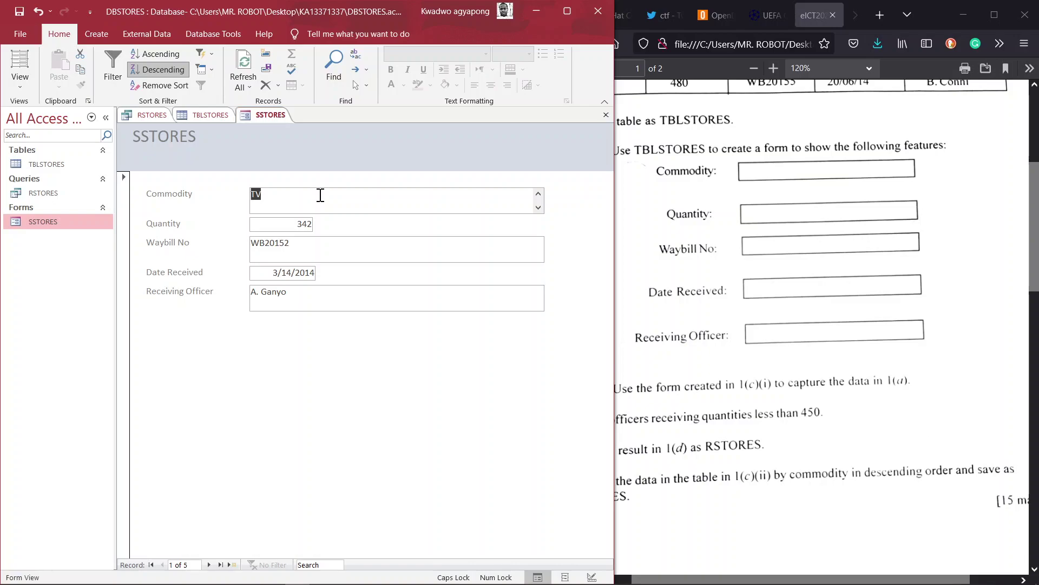
left_click(206, 112)
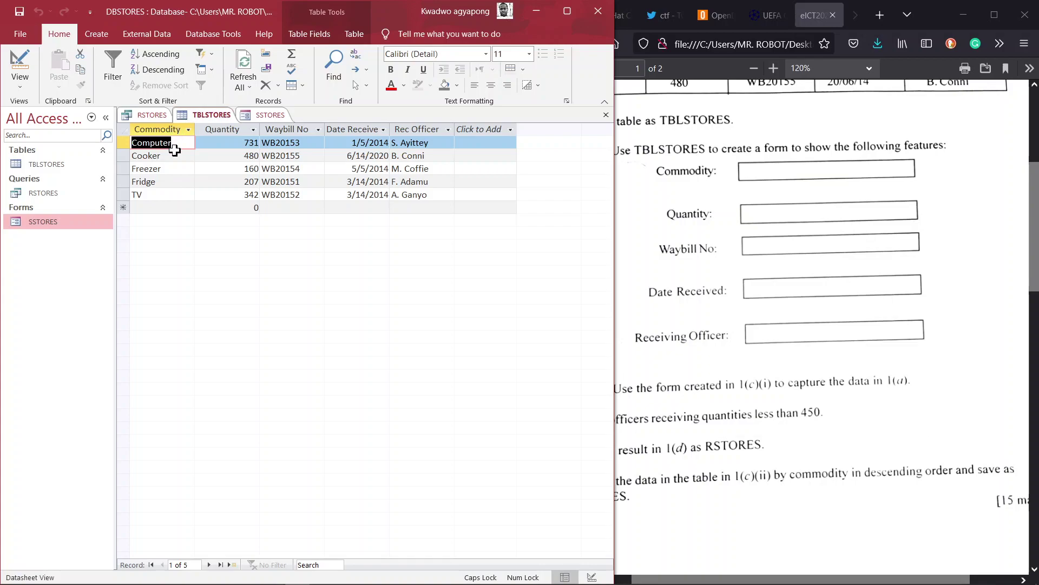
left_click(269, 114)
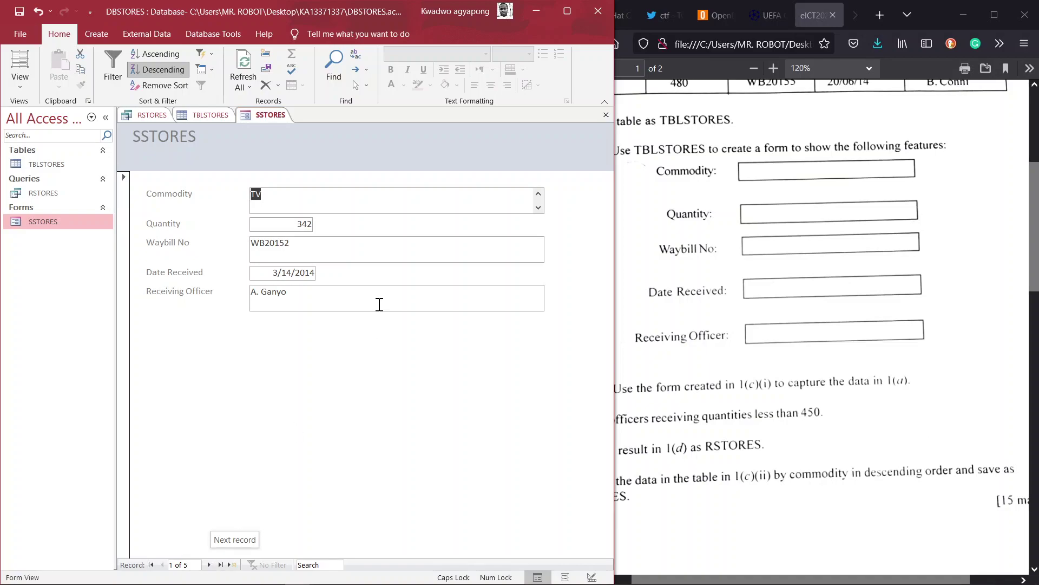
- Check the sorted records run from TV down to Computer, then compare with the TBLSTORES datasheet
left_click(209, 564)
left_click(209, 565)
left_click(209, 564)
left_click(208, 565)
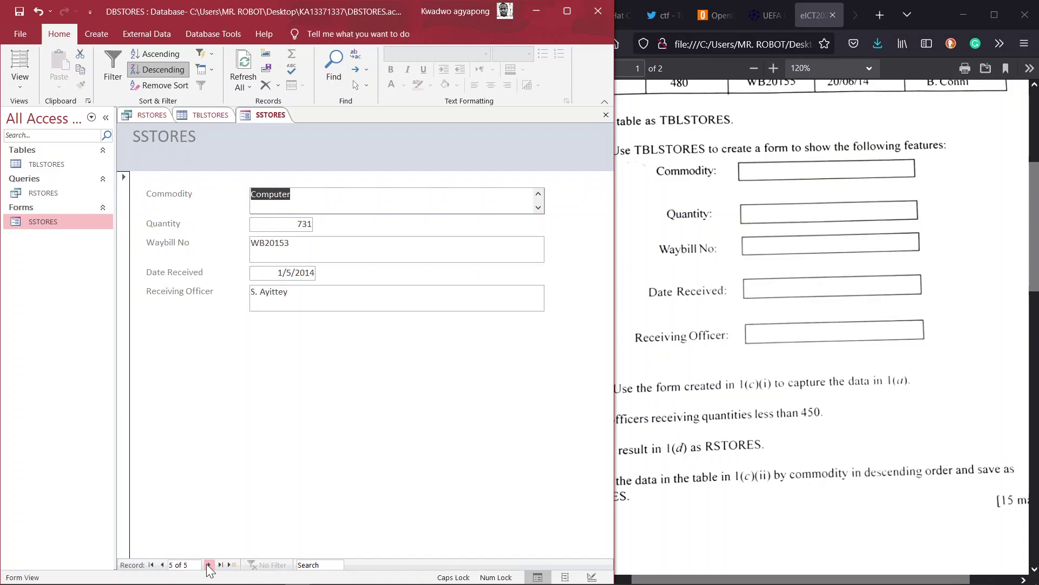
left_click(162, 565)
left_click(163, 564)
left_click(163, 564)
left_click(163, 565)
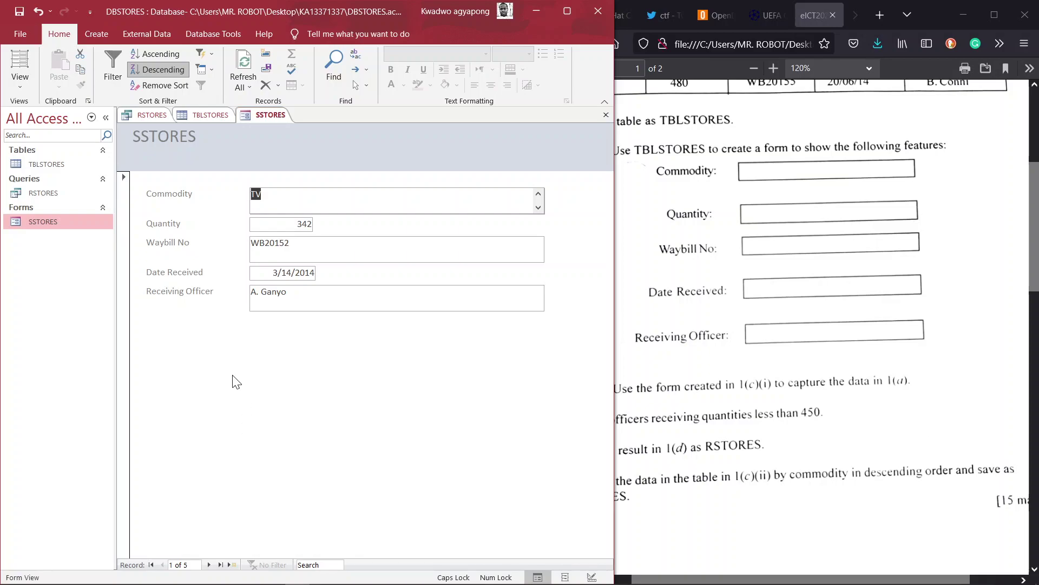
left_click(717, 325)
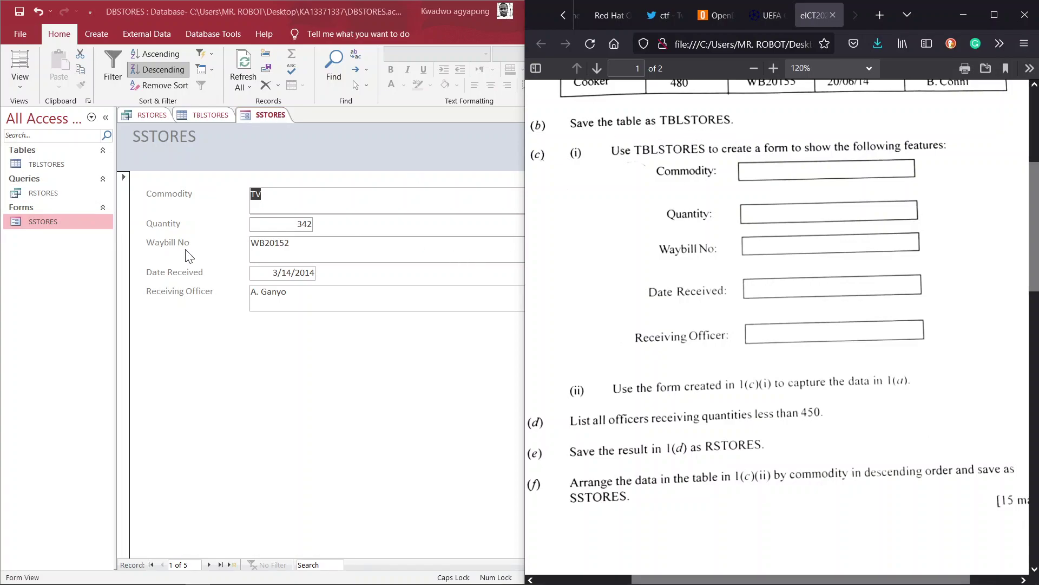
left_click(208, 115)
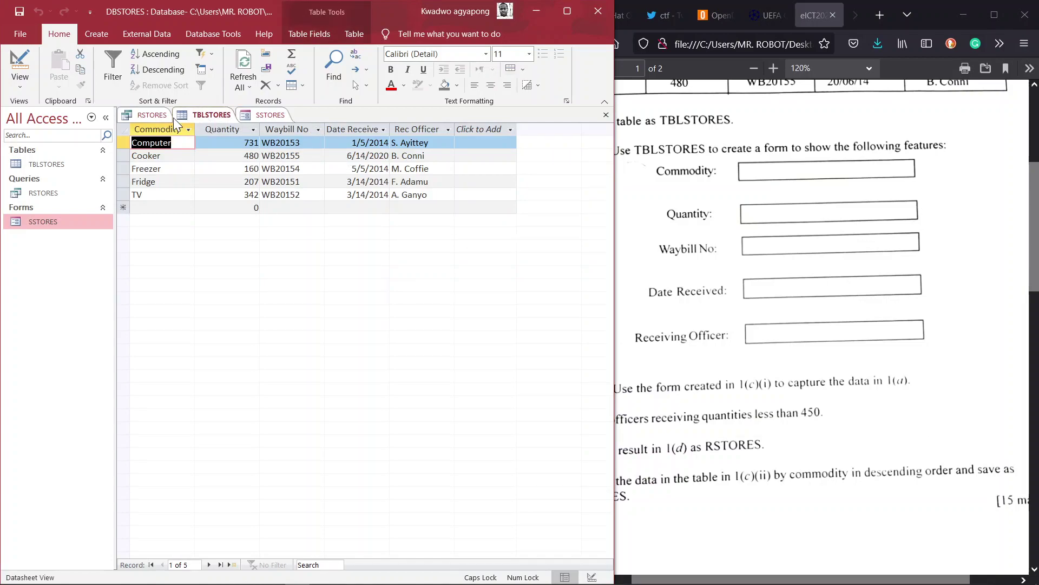
- Minimize Access and the exam browser, then open the KA13371337 folder from the desktop
left_click(567, 12)
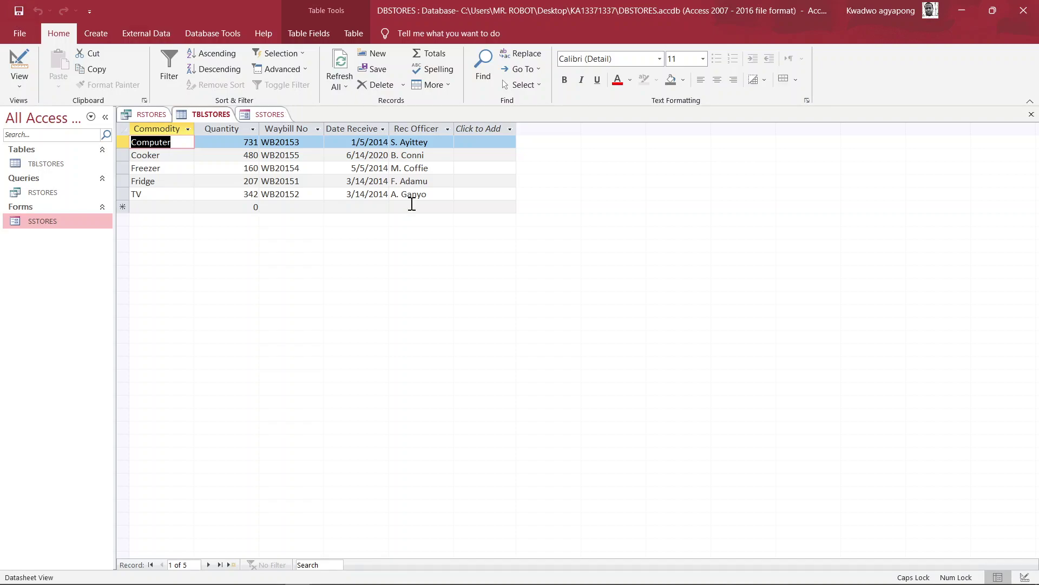
left_click(961, 10)
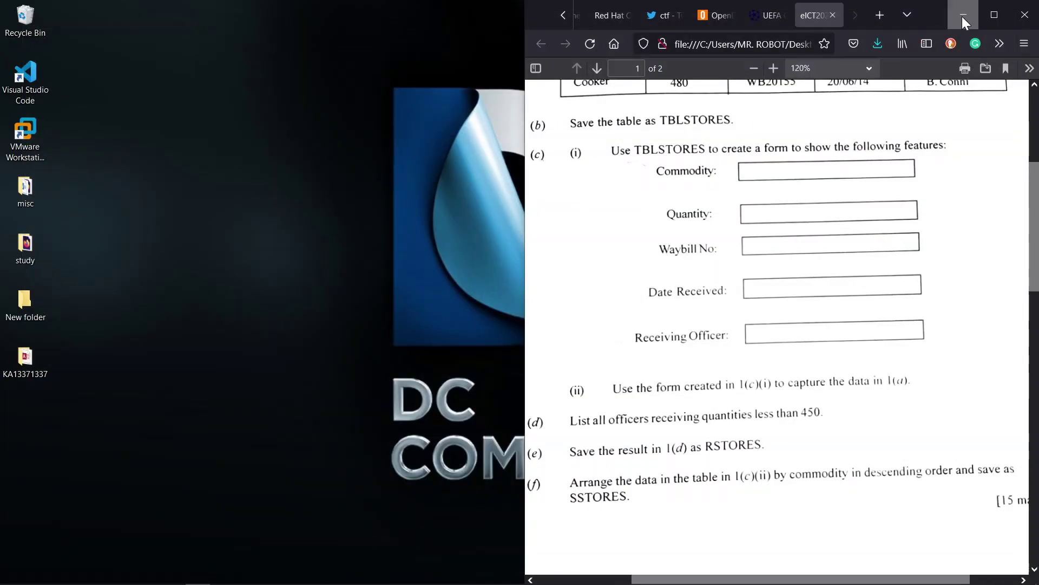
left_click(963, 15)
left_click(26, 360)
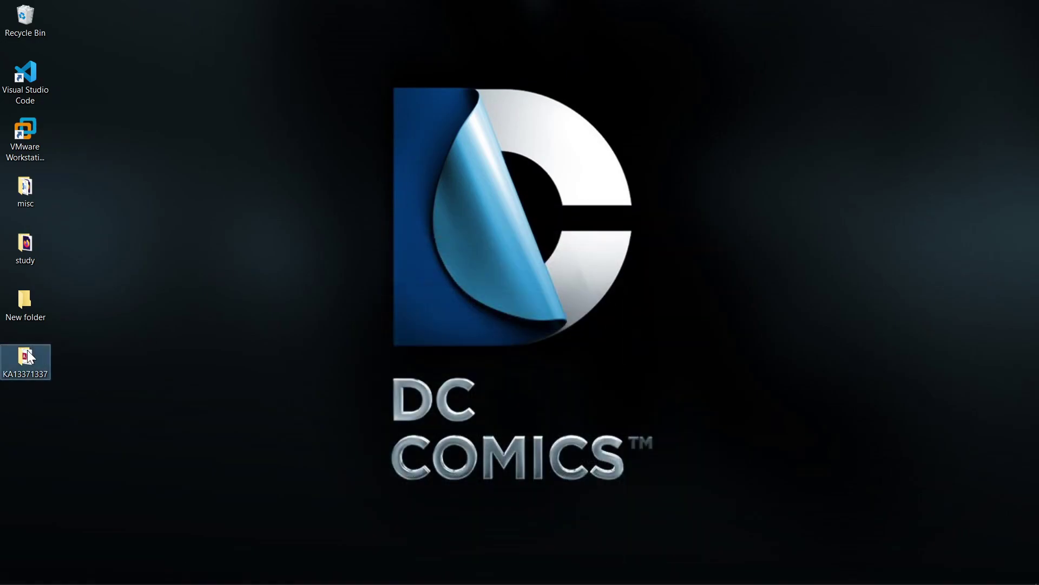
double_click(31, 357)
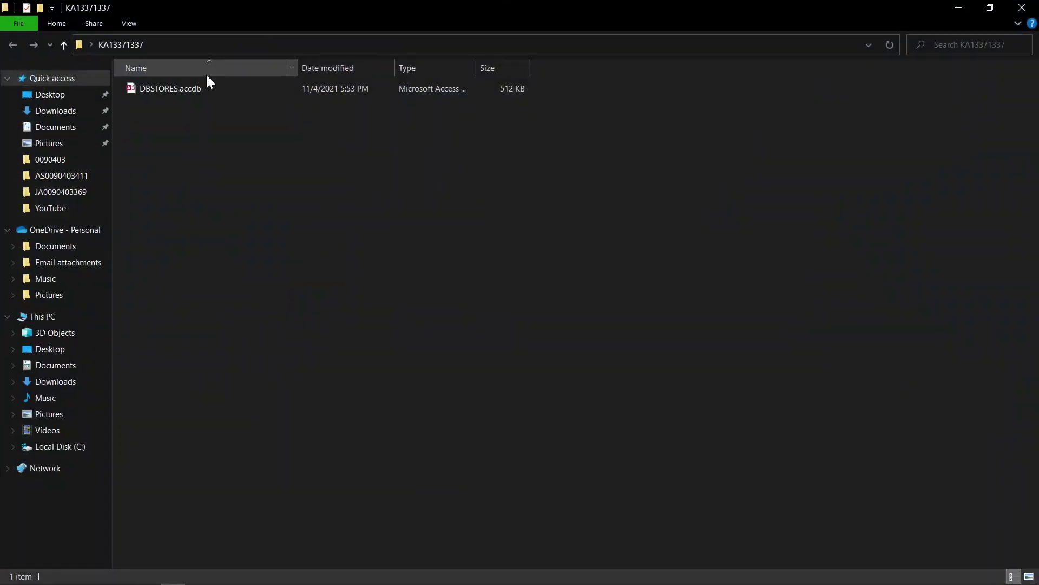
- Reopen DBSTORES.accdb, confirm TBLSTORES, RSTORES and SSTORES open, then close Access and the KA13371337 folder
double_click(196, 89)
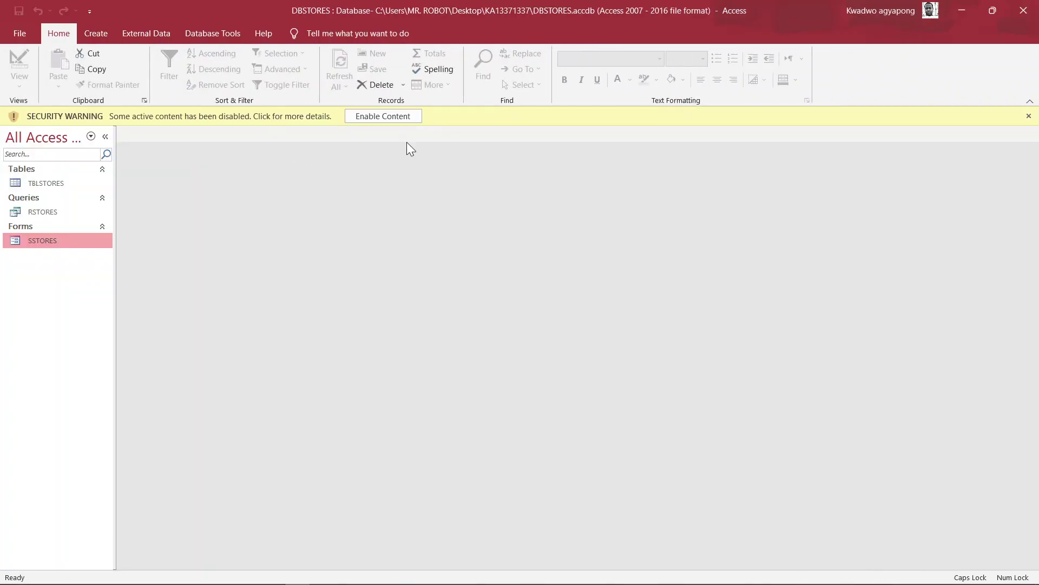
double_click(48, 184)
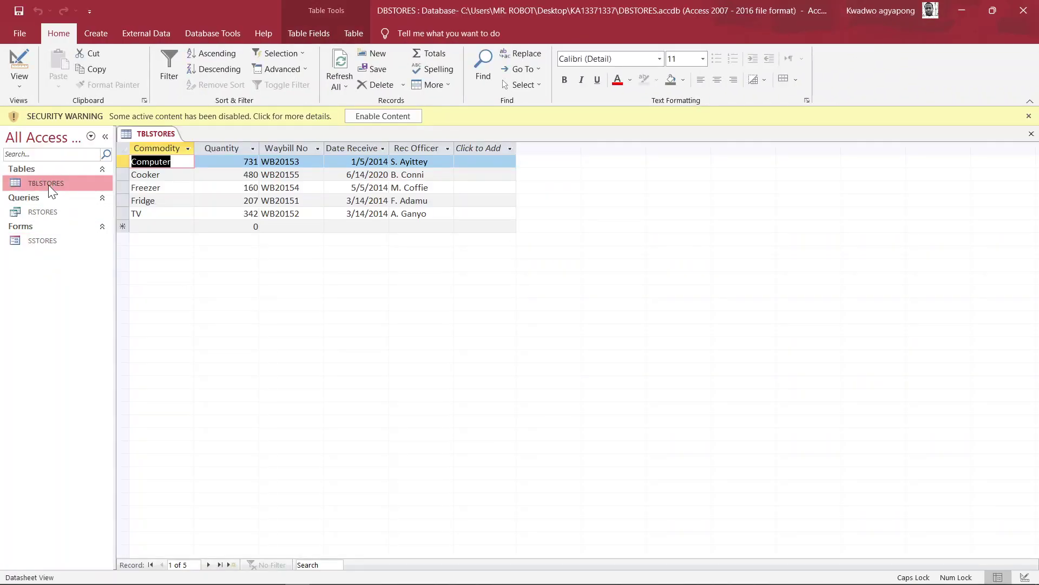
double_click(38, 209)
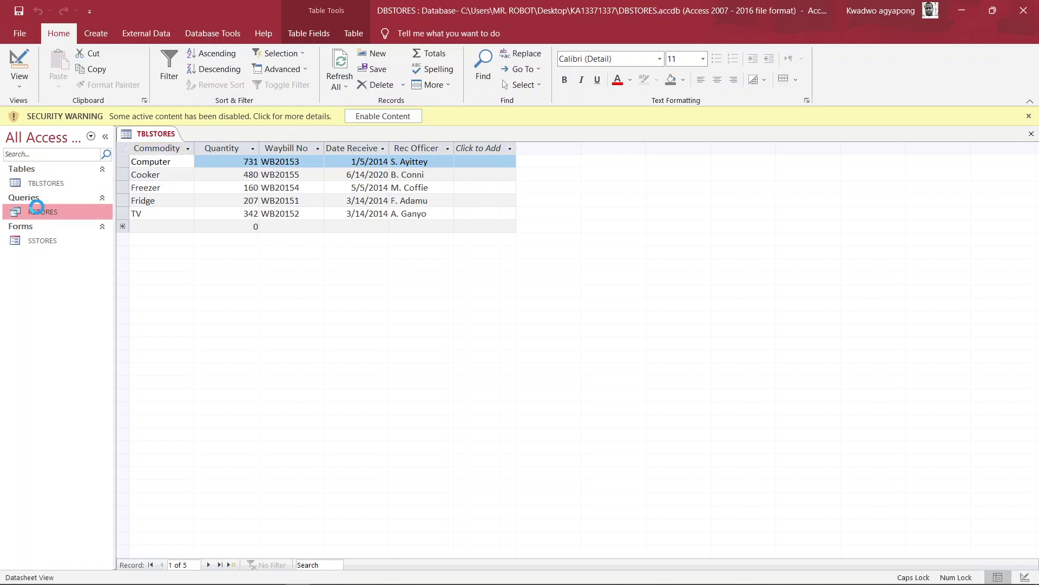
double_click(44, 240)
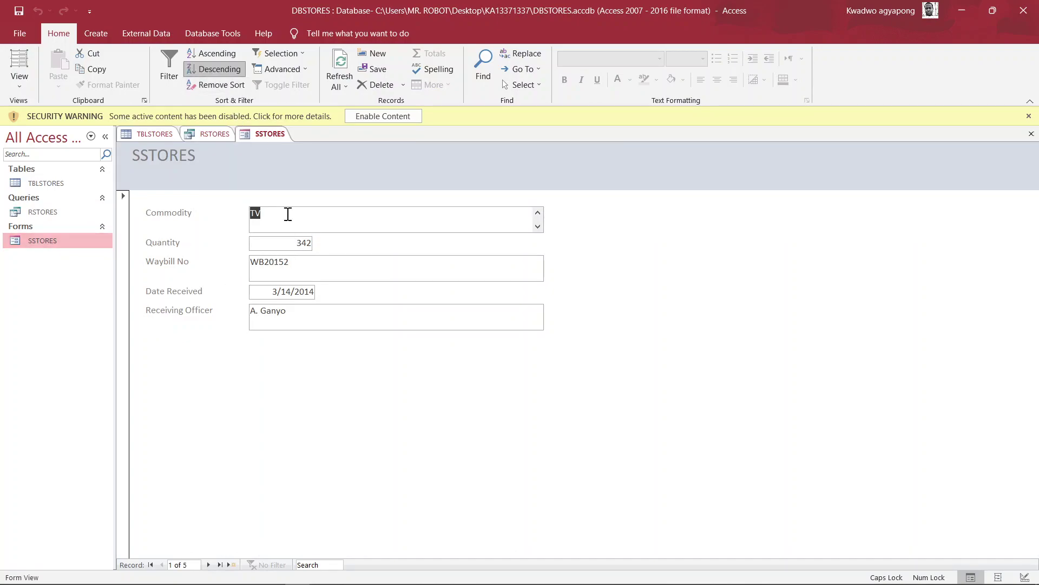
double_click(60, 209)
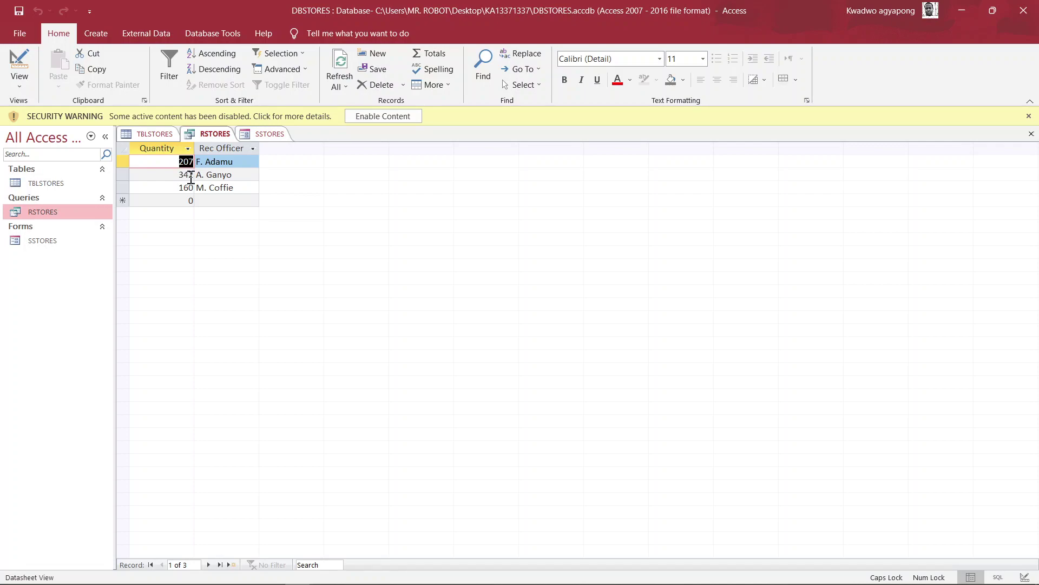
double_click(67, 184)
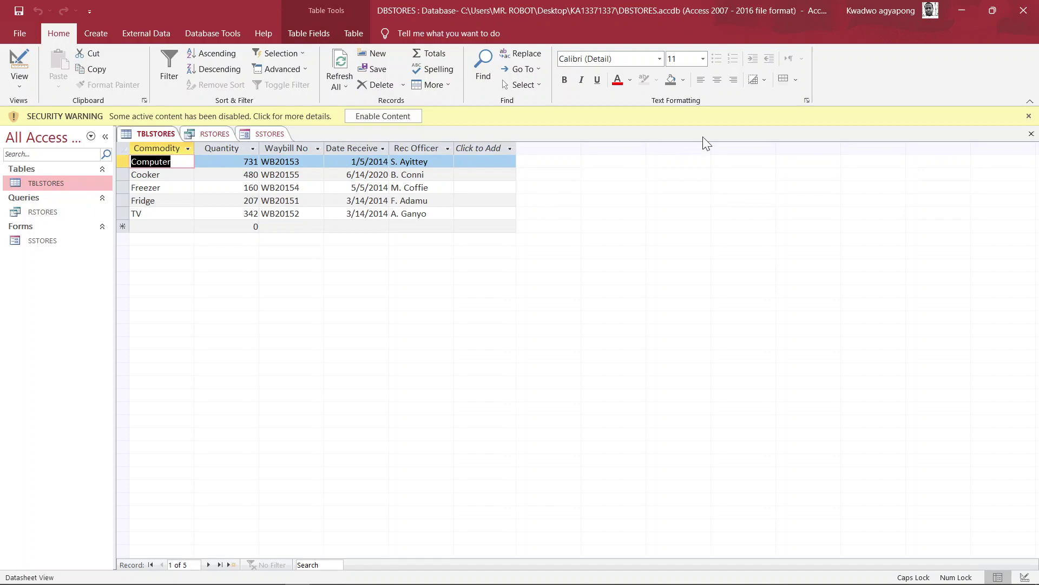
left_click(1022, 9)
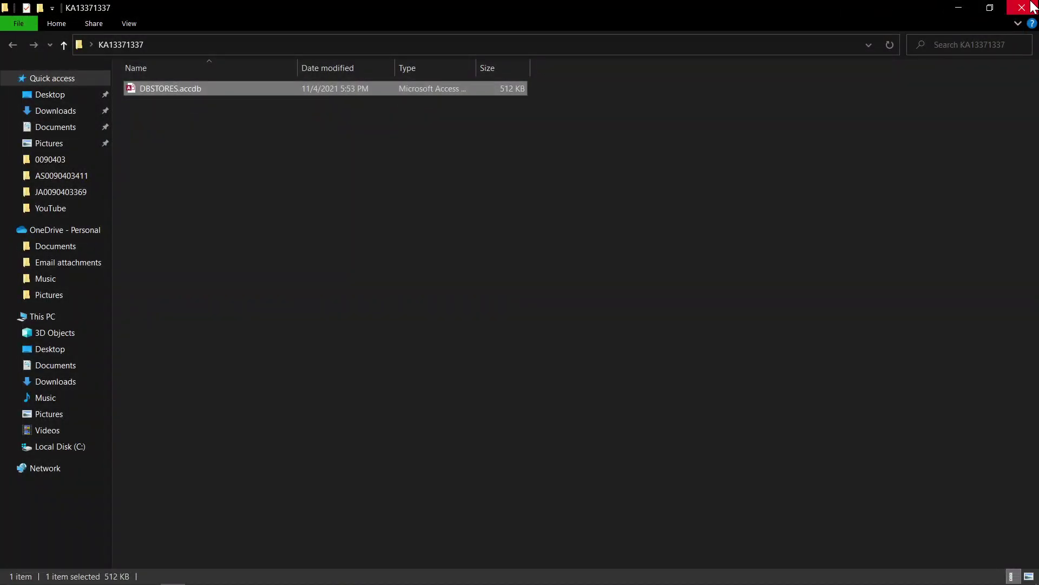
left_click(1031, 3)
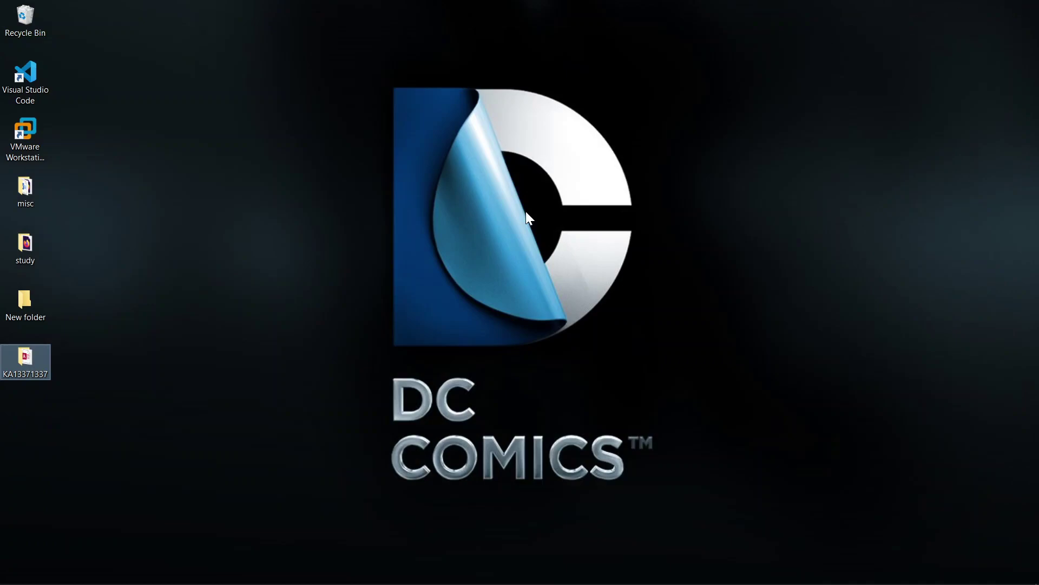